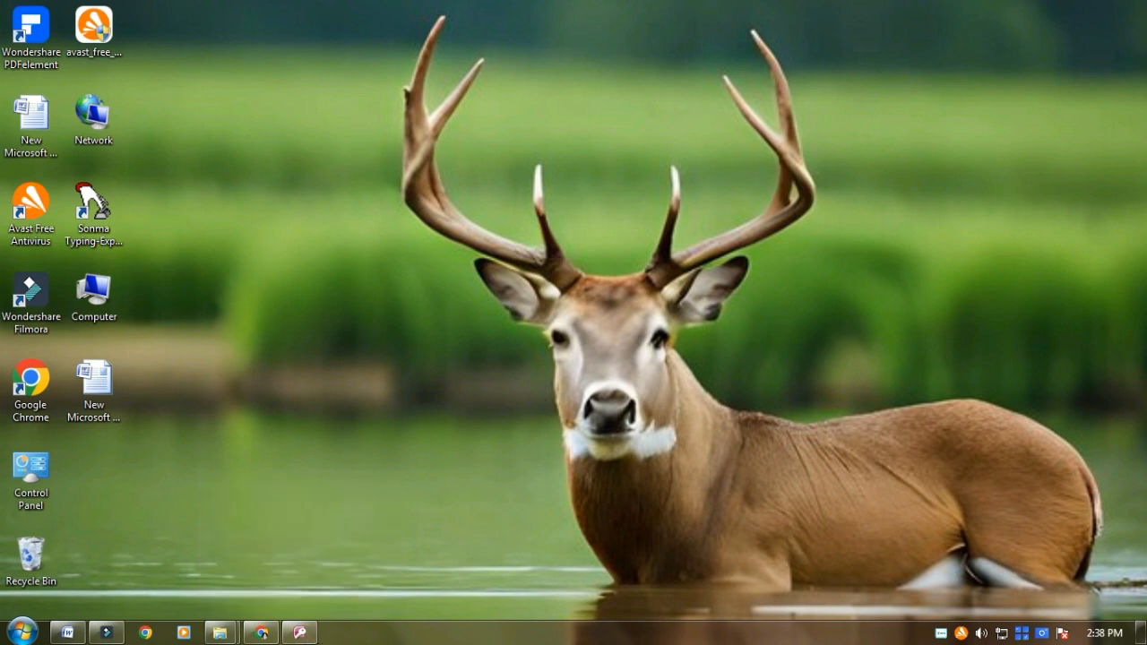
Switch to Microsoft Access, look at Table1's records in Datasheet view, and return the table to Design view
left_click(300, 634)
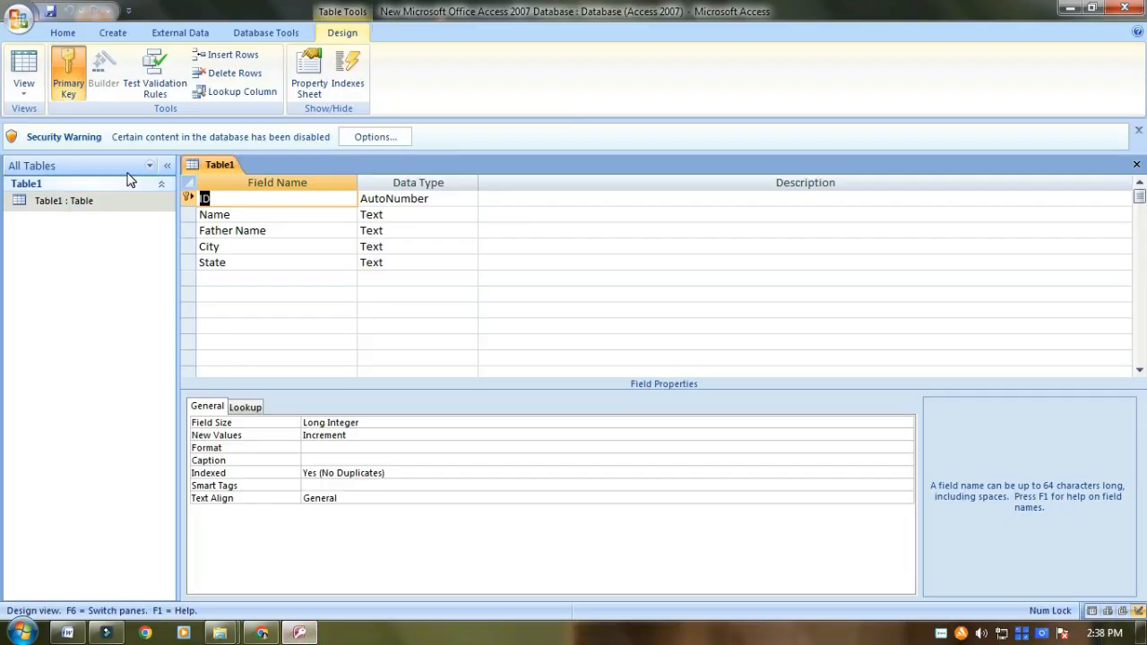
left_click(205, 216)
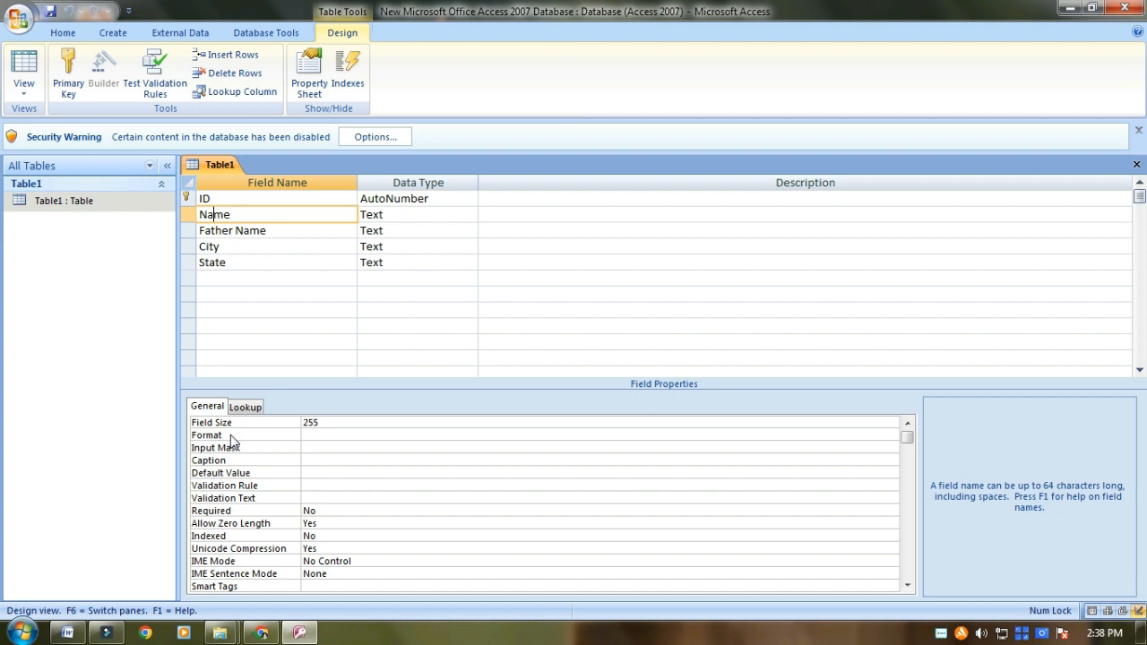
left_click(27, 94)
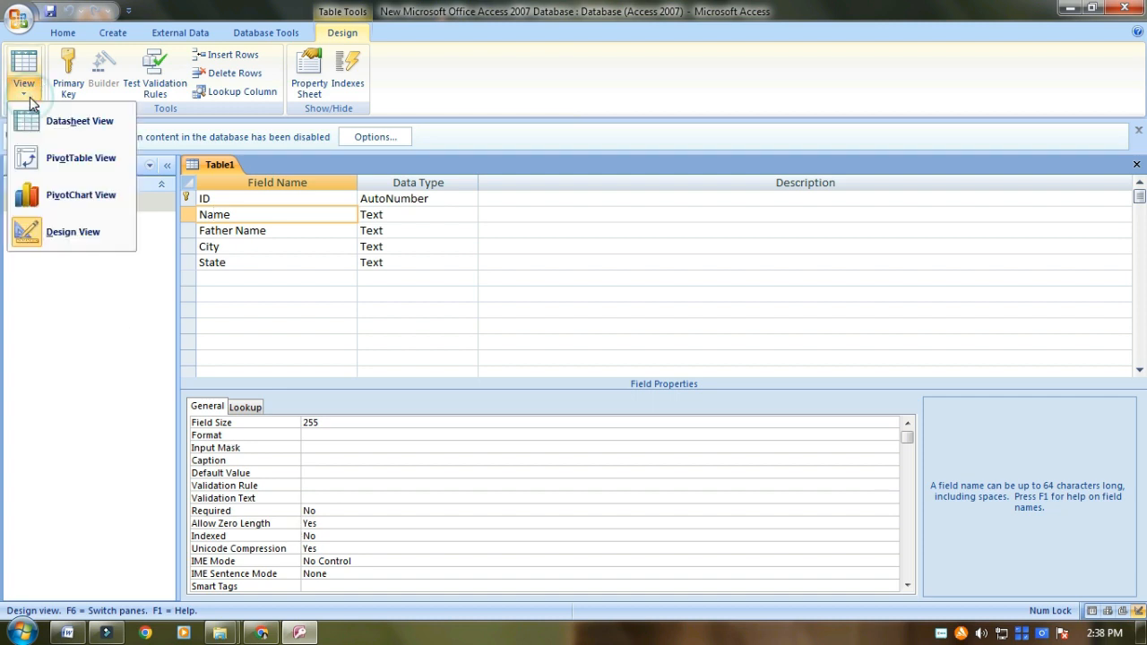
left_click(70, 124)
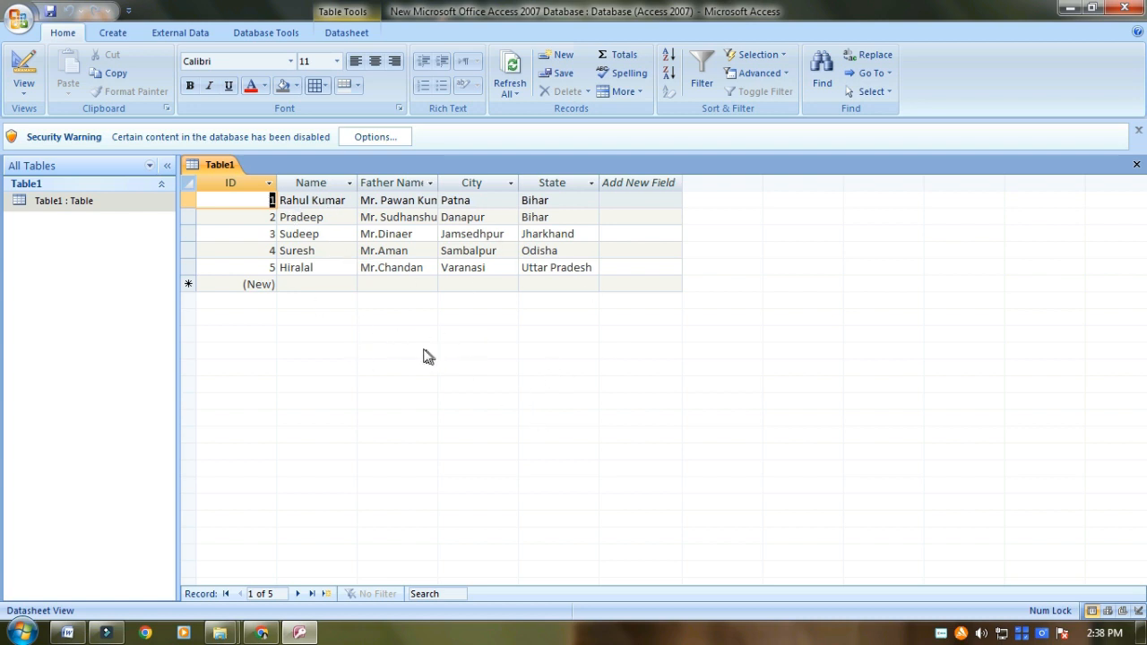
left_click(25, 91)
left_click(53, 229)
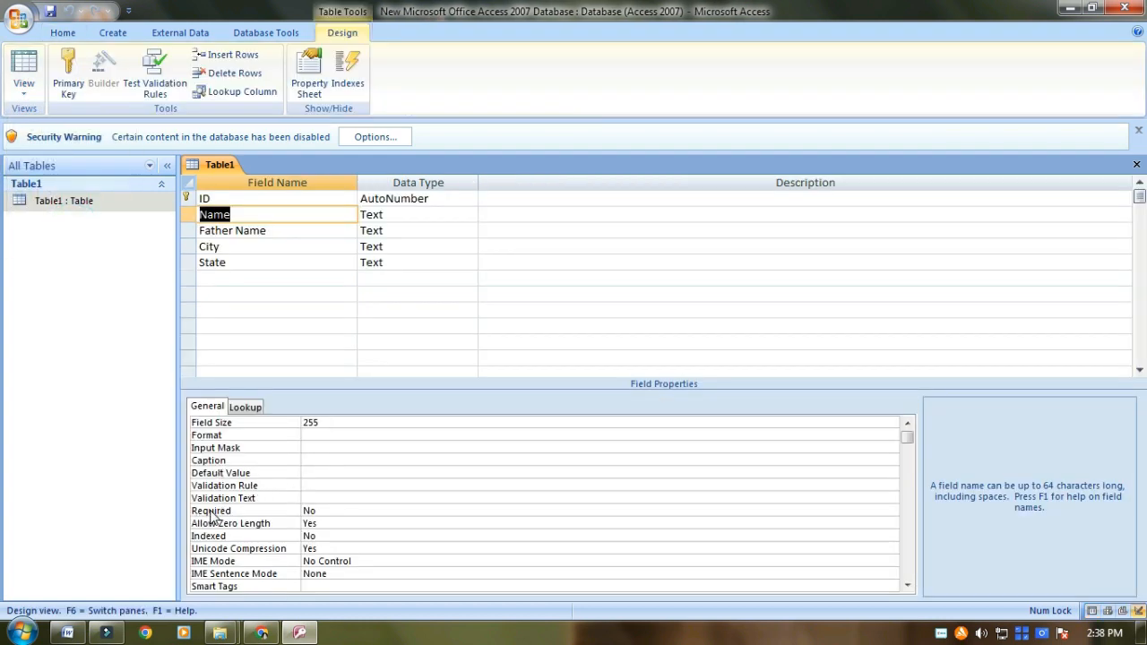
Inspect the Required property of the Name field, and minimize the Access window
left_click(325, 510)
left_click(329, 511)
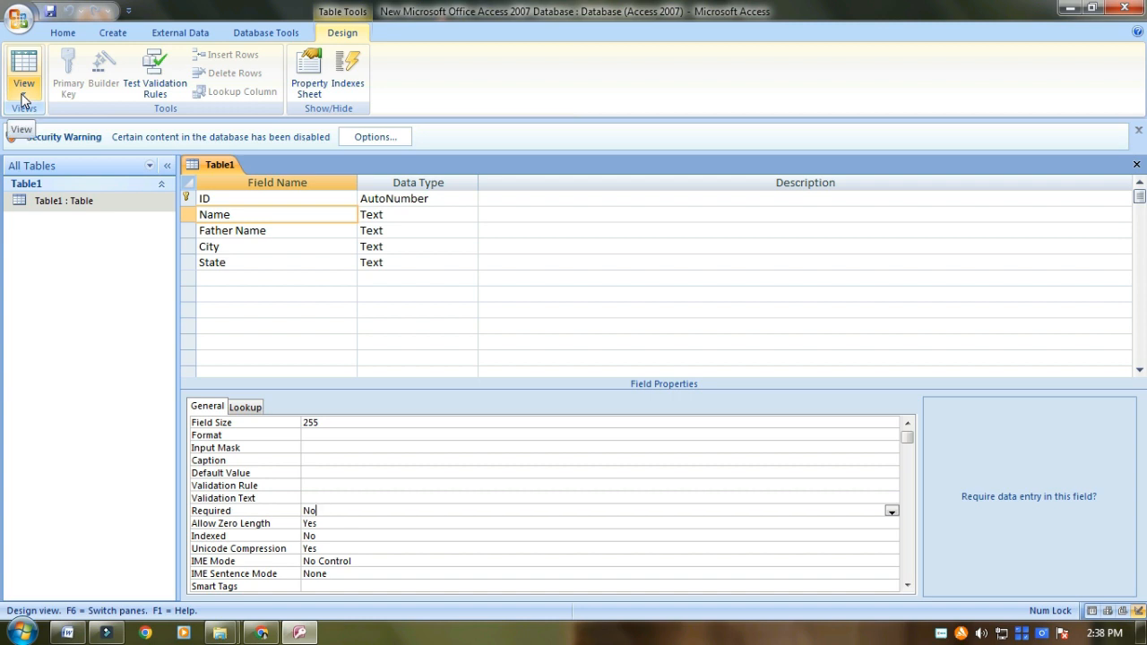
left_click(1072, 9)
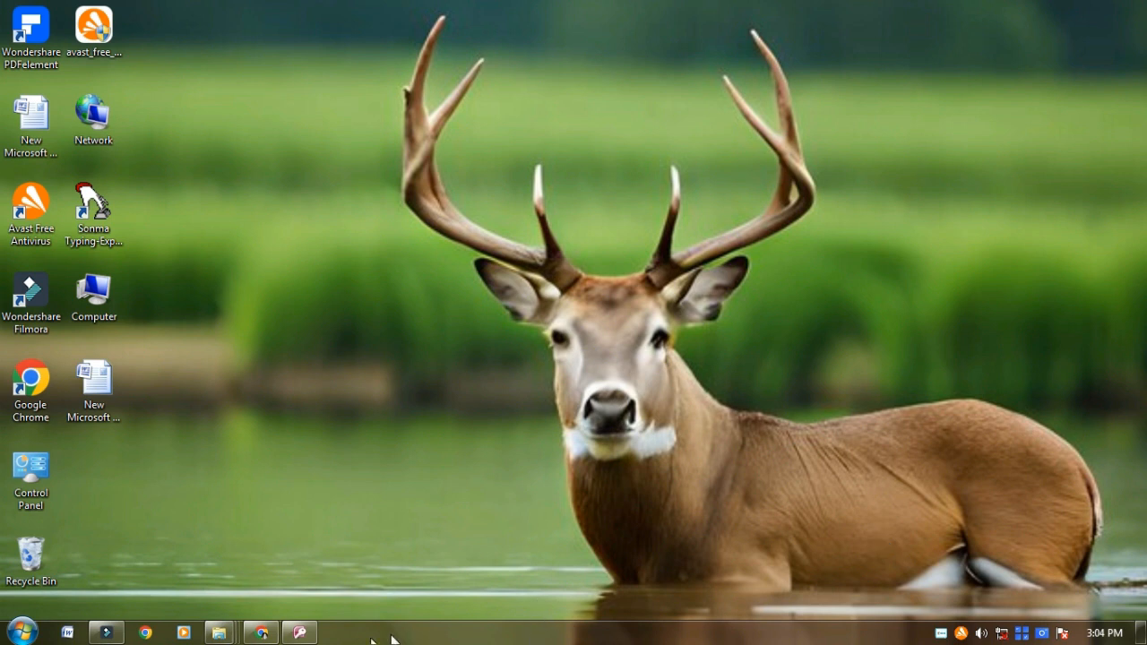
Restore the Access window, open Table1 in Design view, and clear the Format property of the City and Name fields
left_click(299, 633)
left_click(24, 87)
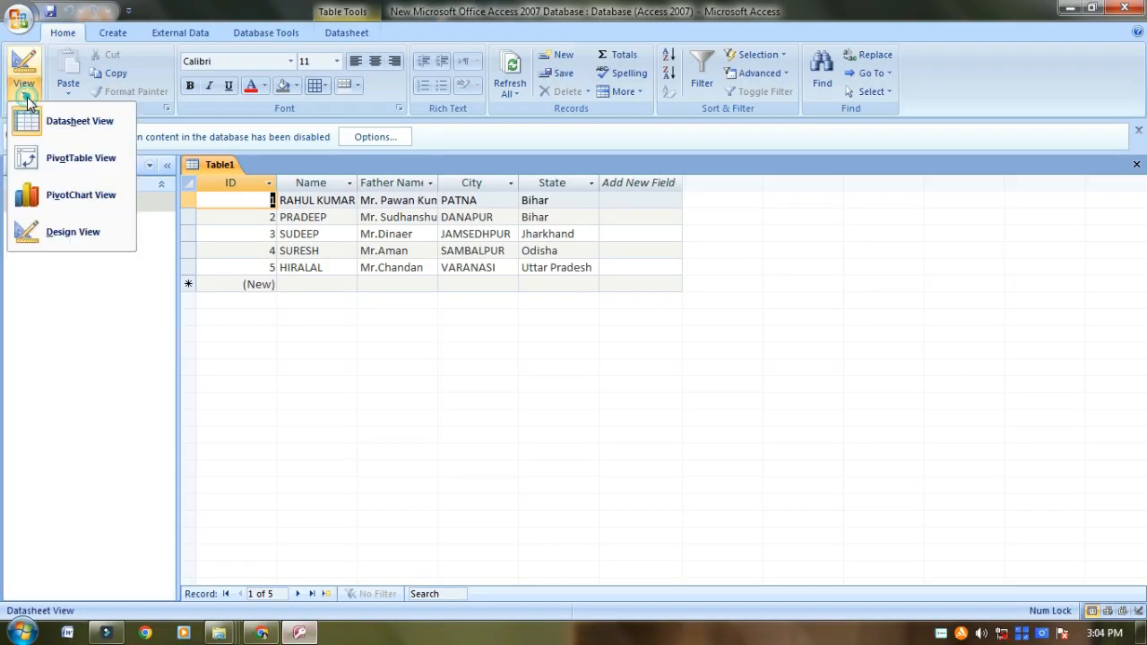
left_click(75, 234)
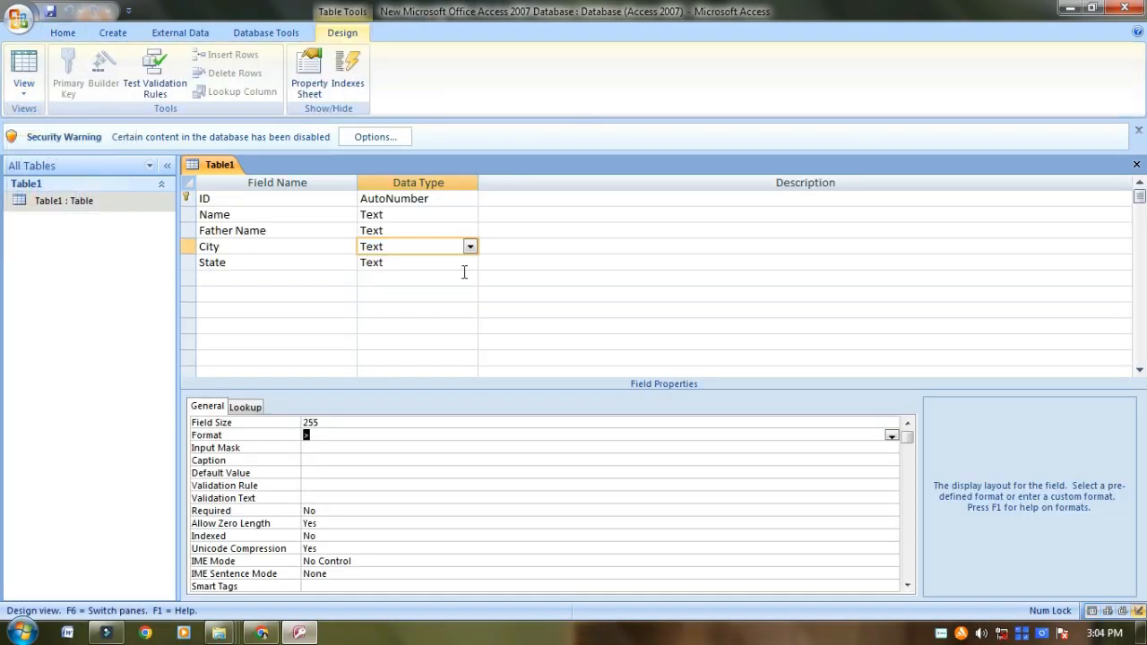
left_click(353, 438)
left_click(397, 214)
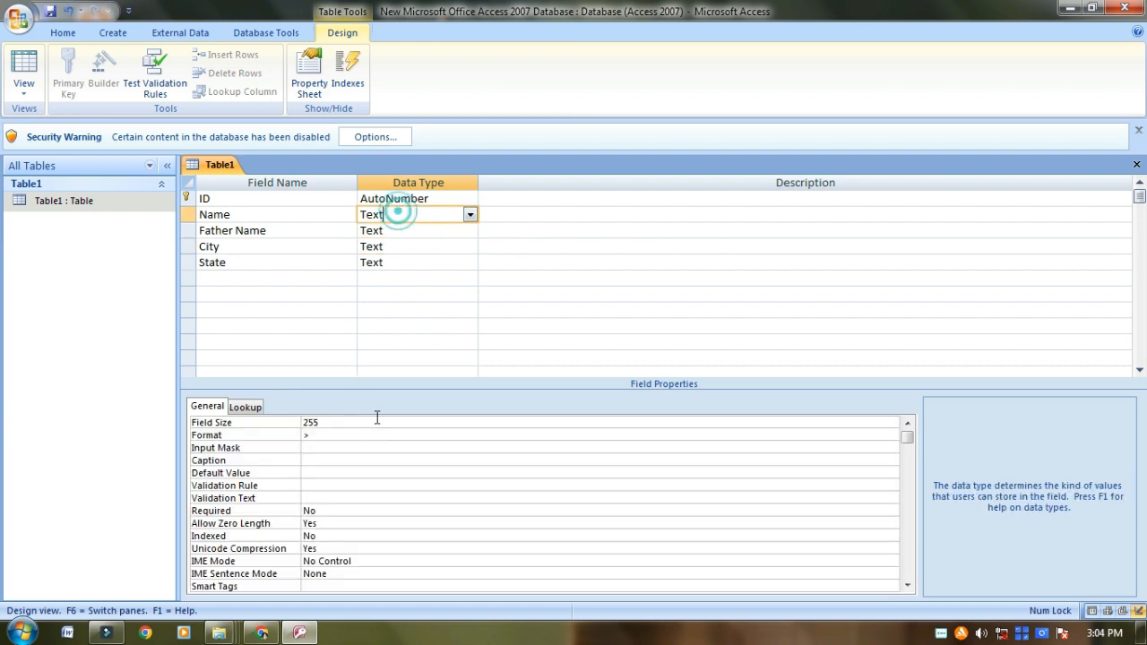
left_click(327, 435)
type(">")
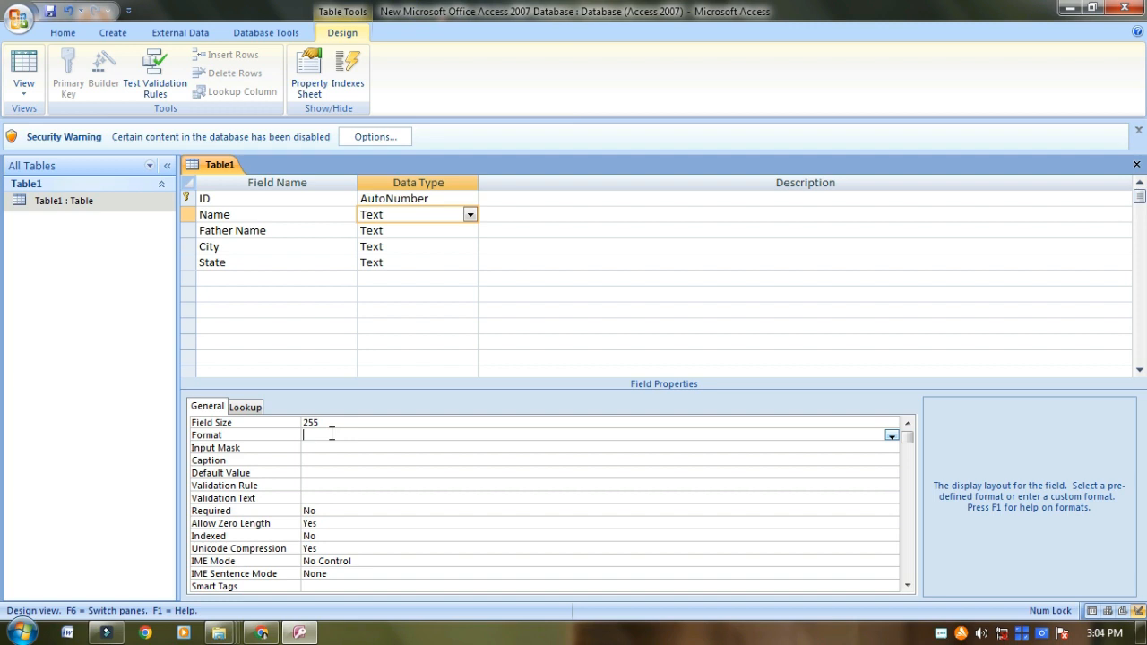
Save Table1 while switching to Datasheet view, and keep the current Windows color scheme without showing the message again
left_click(23, 87)
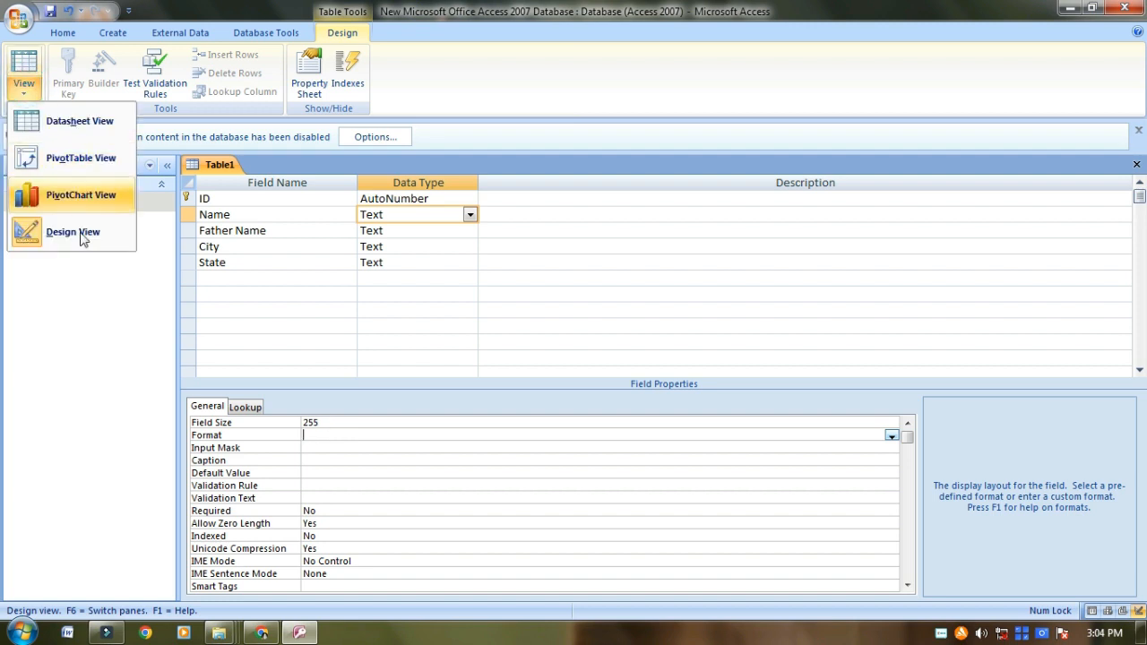
left_click(67, 125)
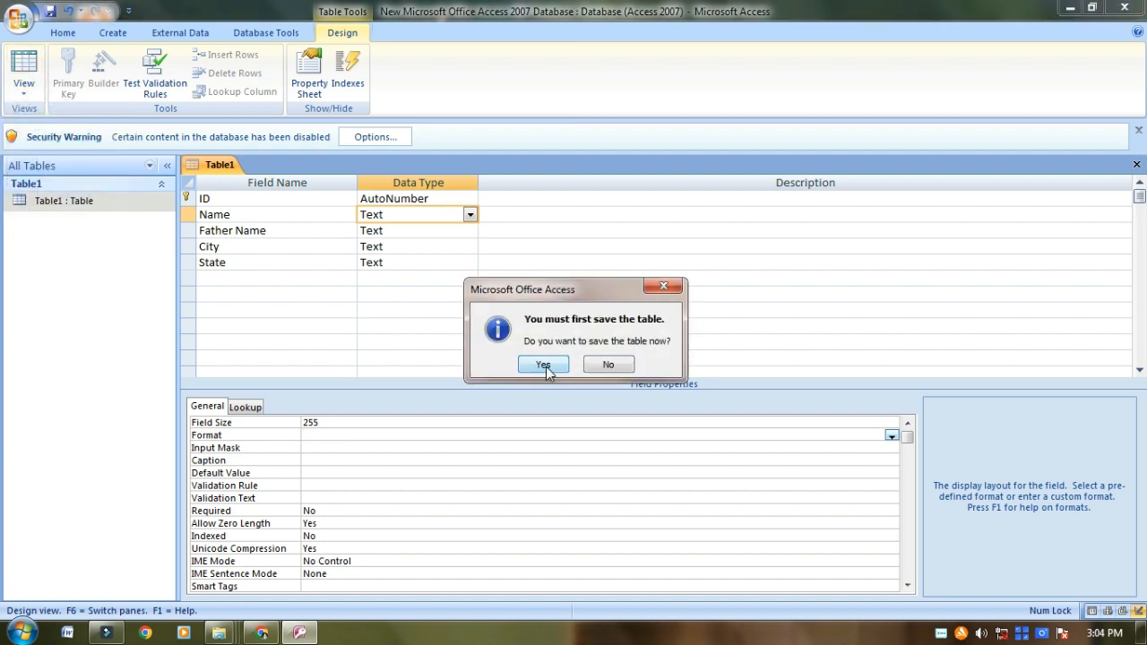
left_click(544, 365)
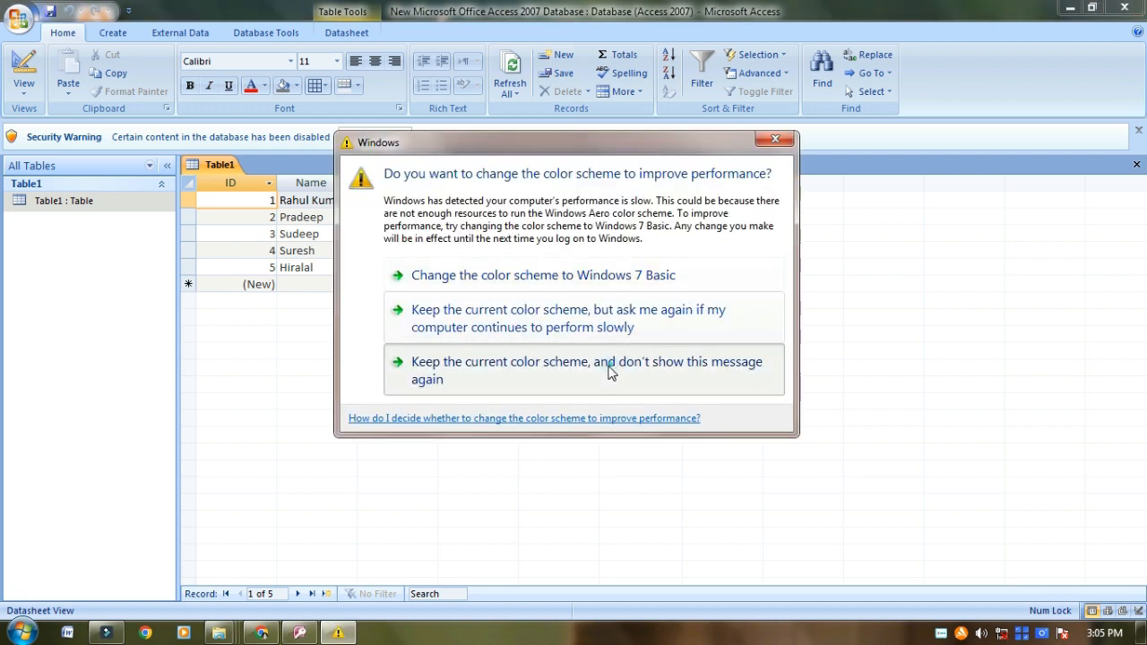
left_click(607, 370)
Look at Table1's field list in Design view, and go back to its records in Datasheet view
left_click(27, 93)
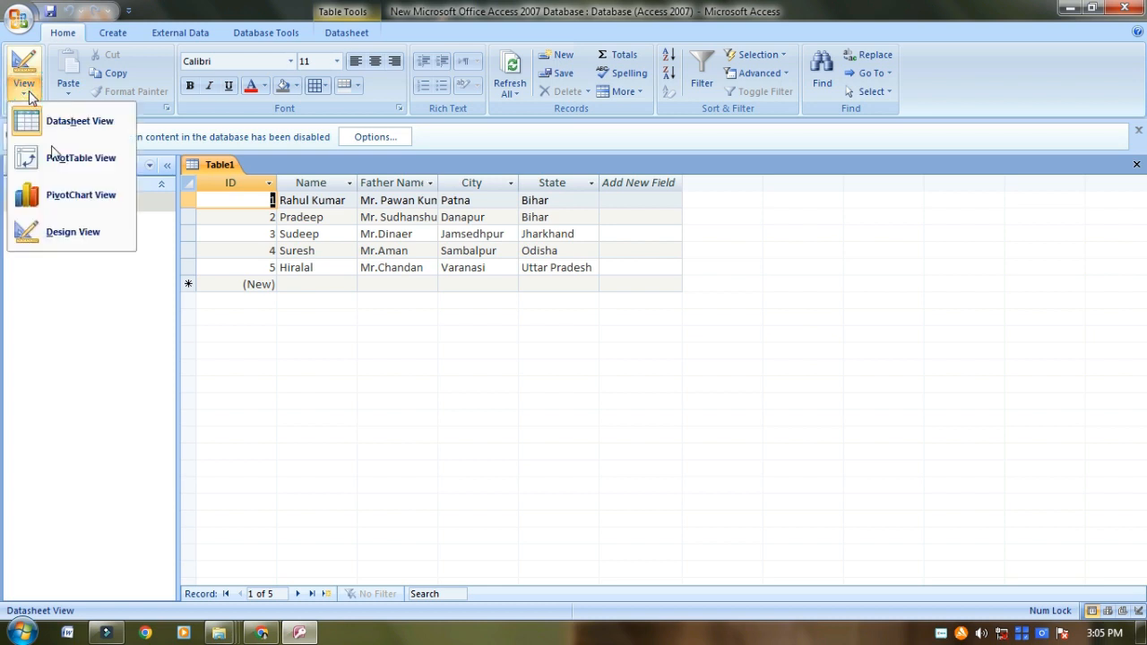
left_click(75, 231)
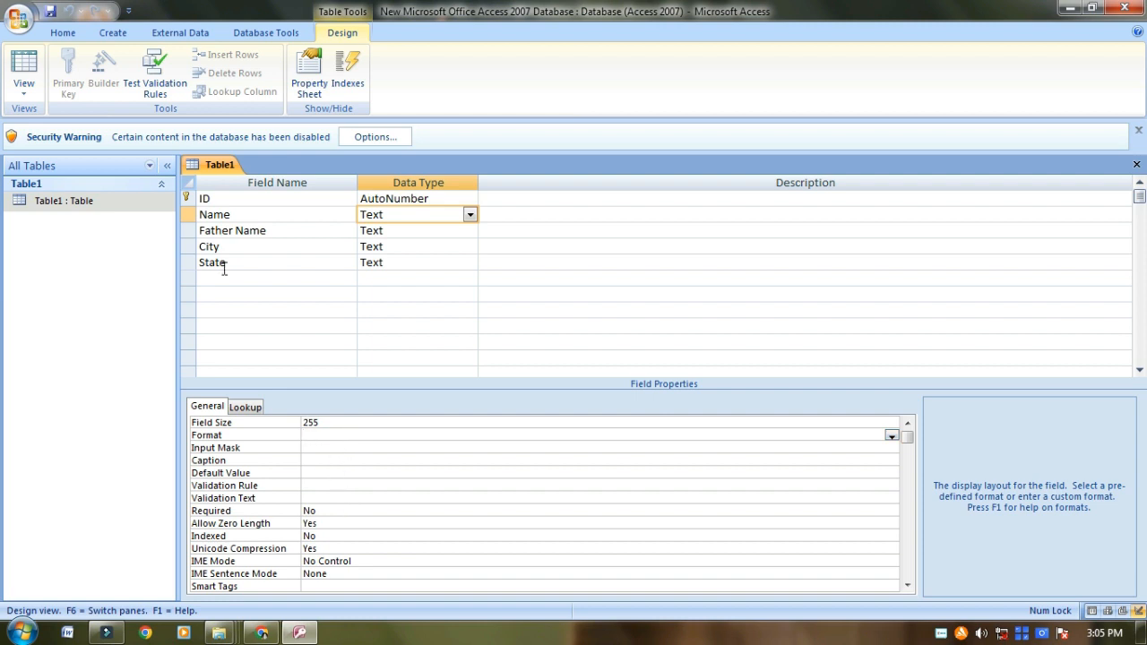
left_click(23, 85)
left_click(76, 130)
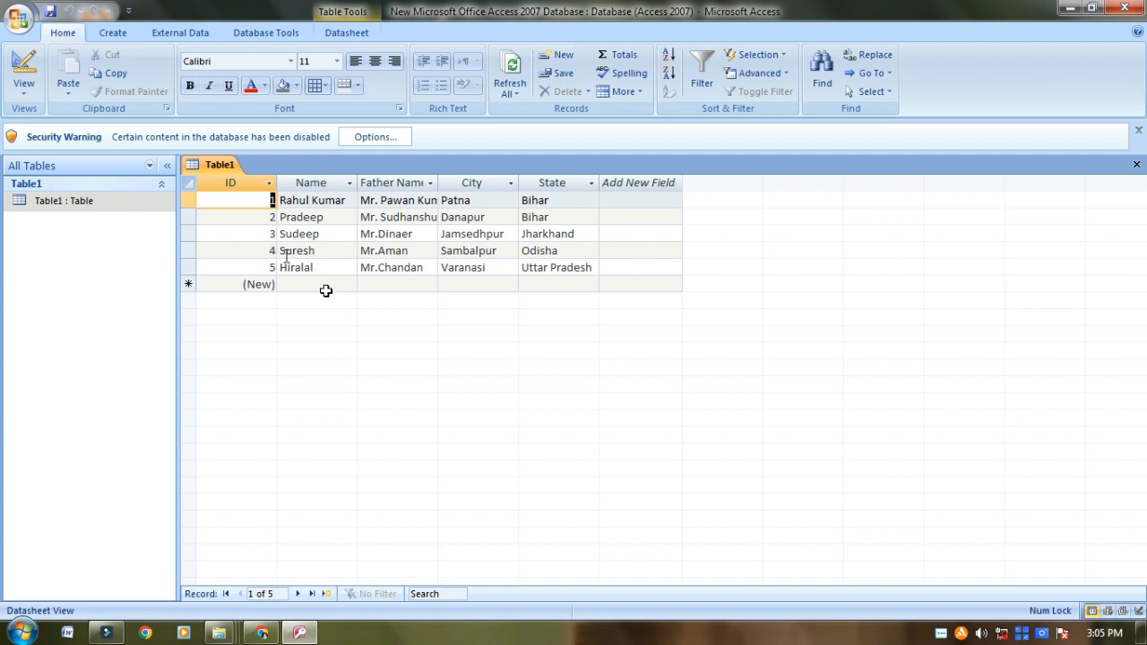
In Table1's Design view, set the Format property of the Name field to >
left_click(32, 97)
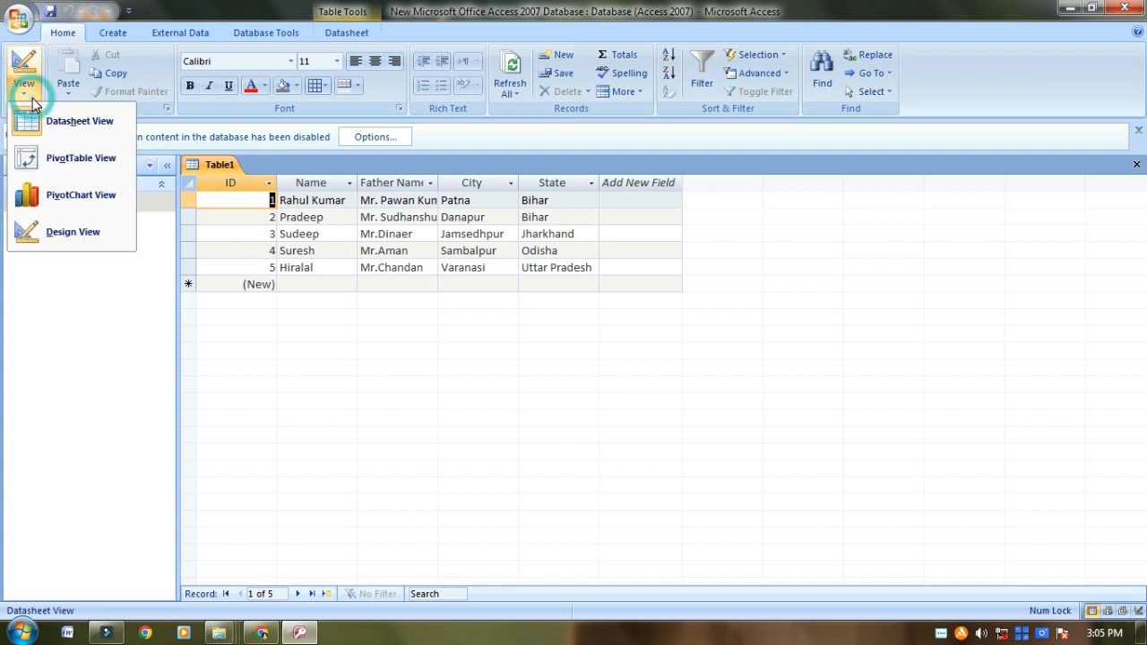
left_click(60, 240)
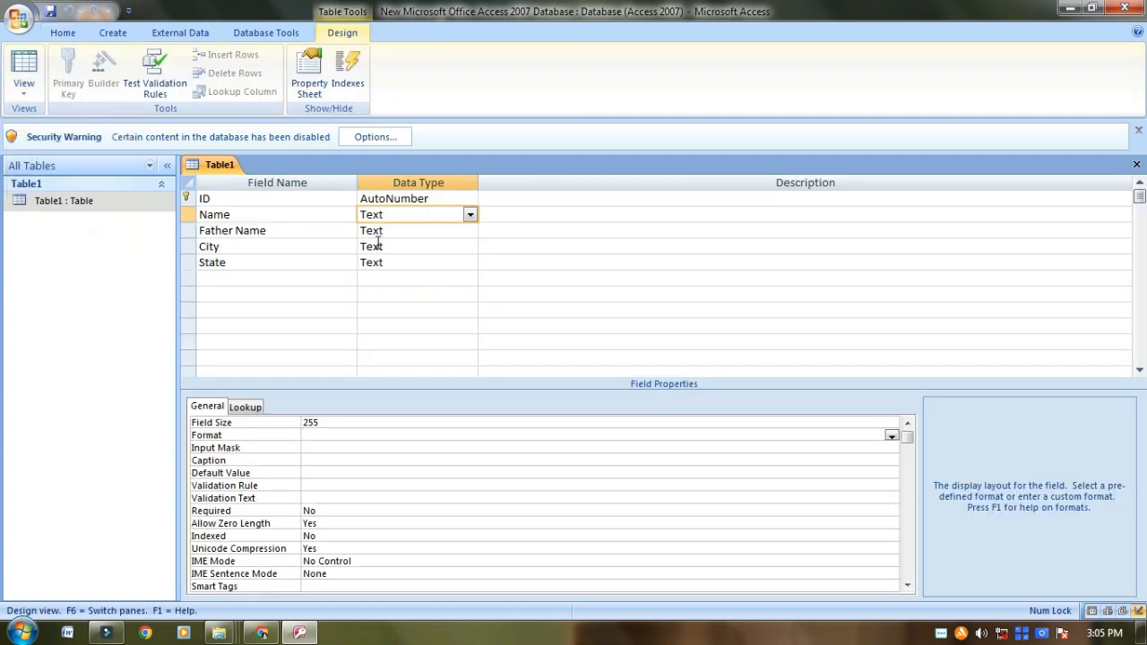
left_click(267, 215)
left_click(375, 215)
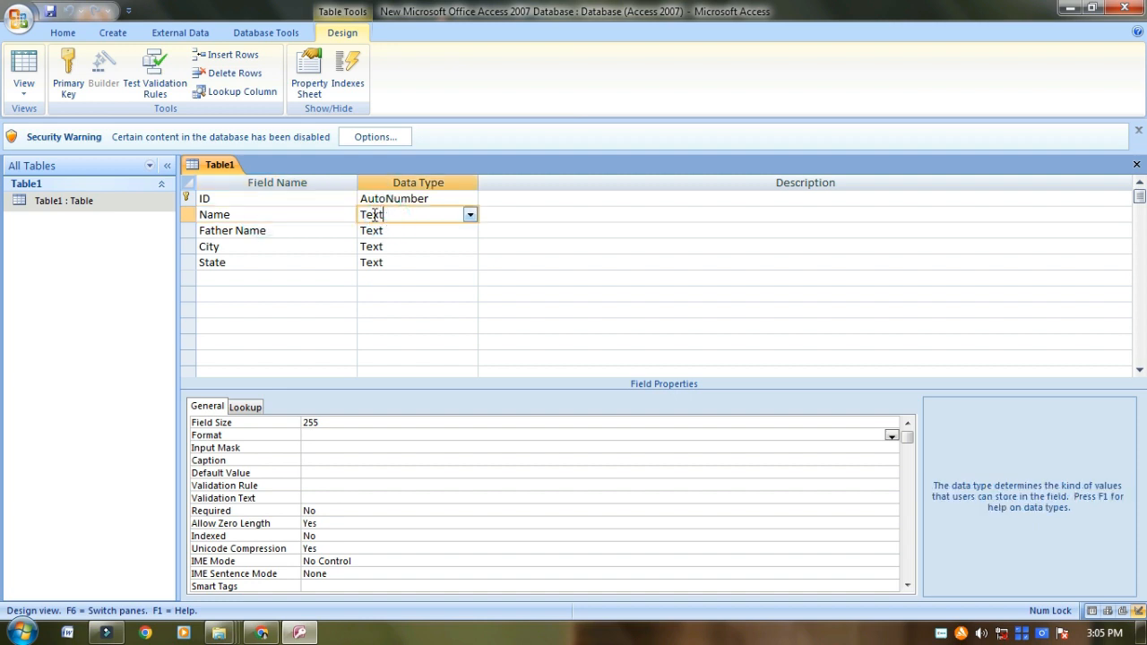
left_click(394, 216)
left_click(315, 435)
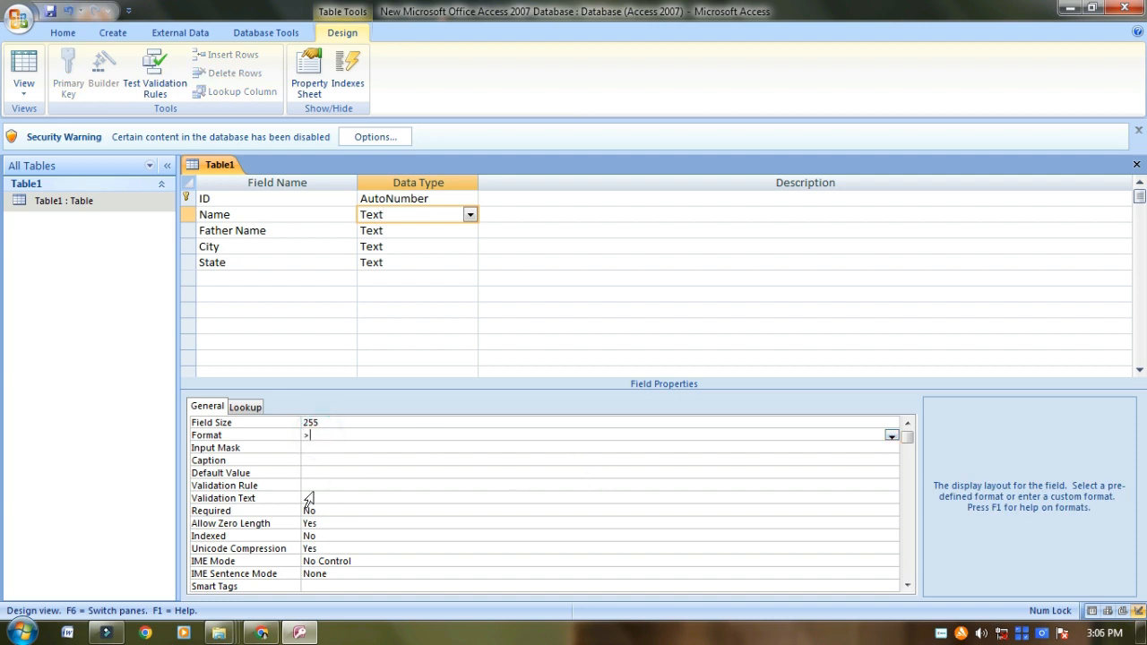
Save Table1 and display it in Datasheet view to check the Name column's formatting
left_click(22, 91)
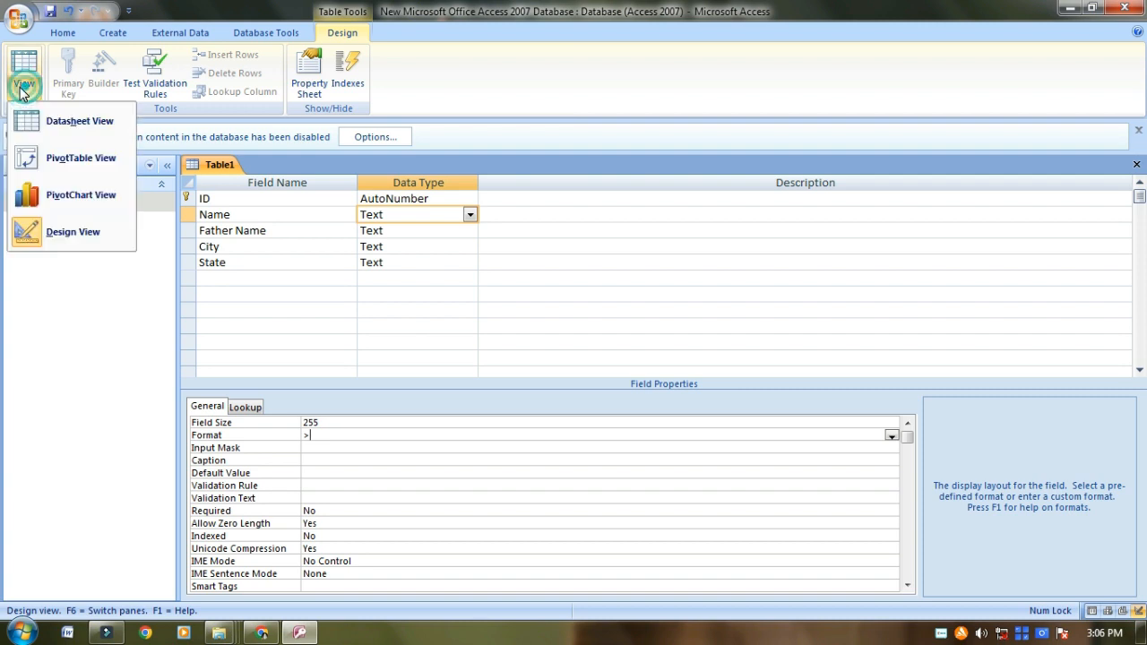
left_click(53, 120)
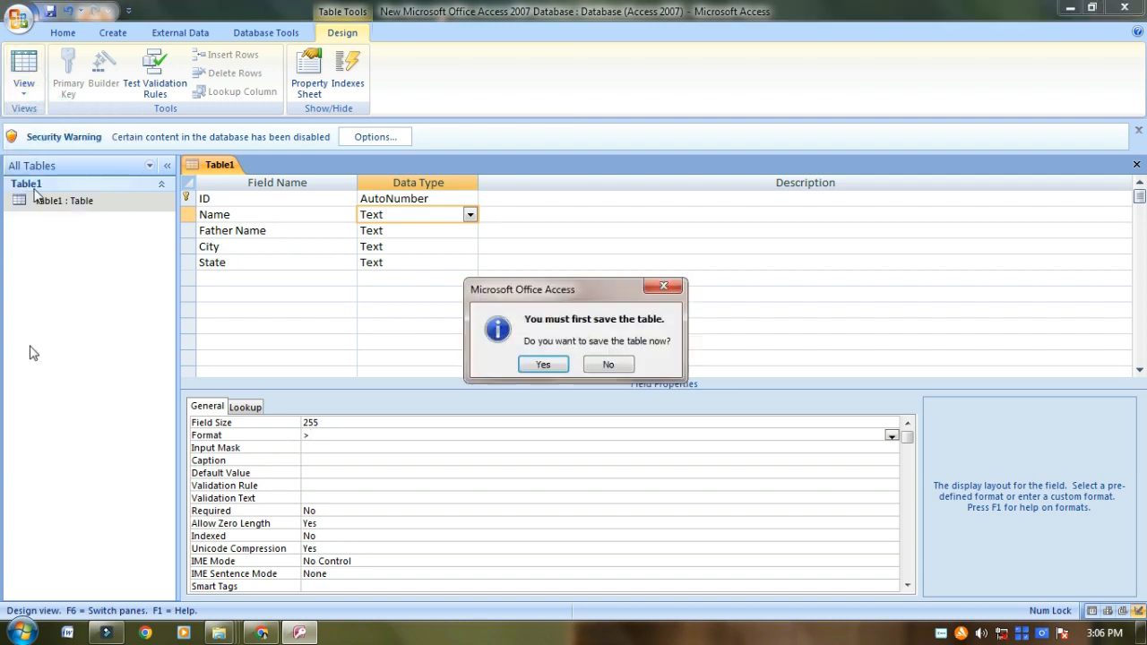
left_click(544, 366)
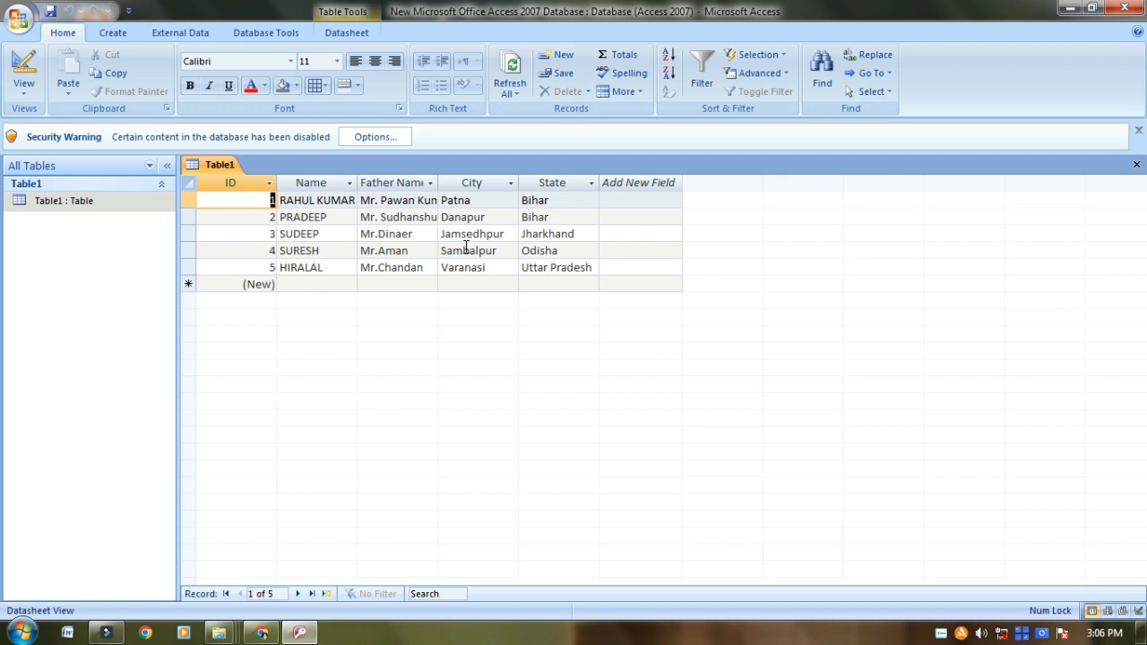
Return Table1 to Design view and set the Format property of the City field to >
left_click(24, 85)
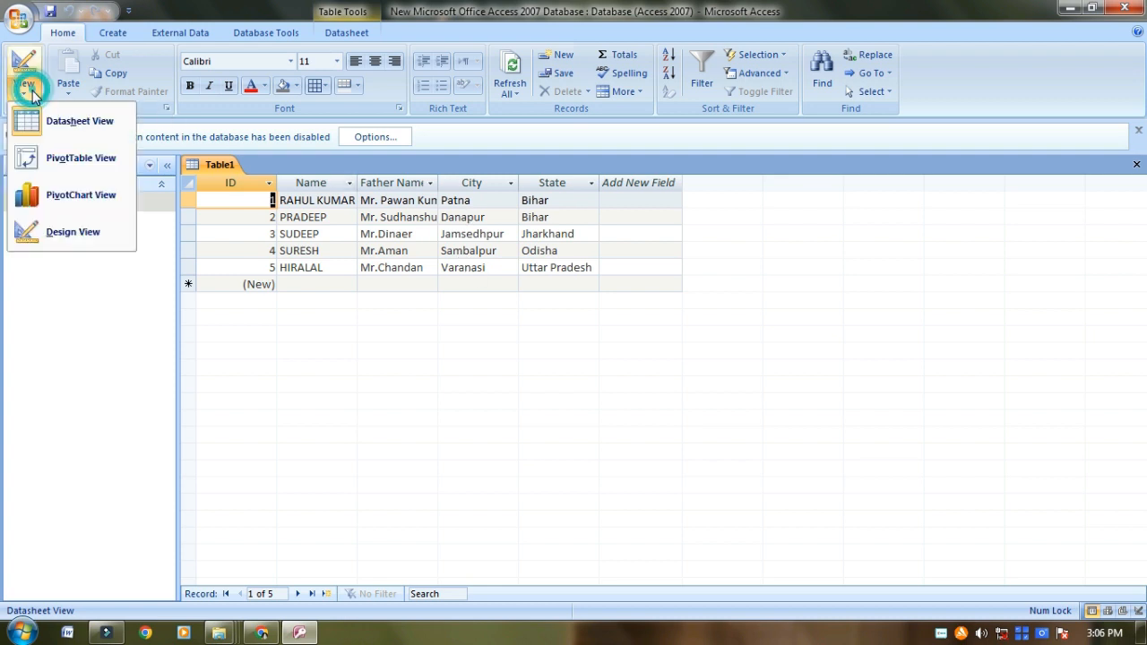
left_click(75, 235)
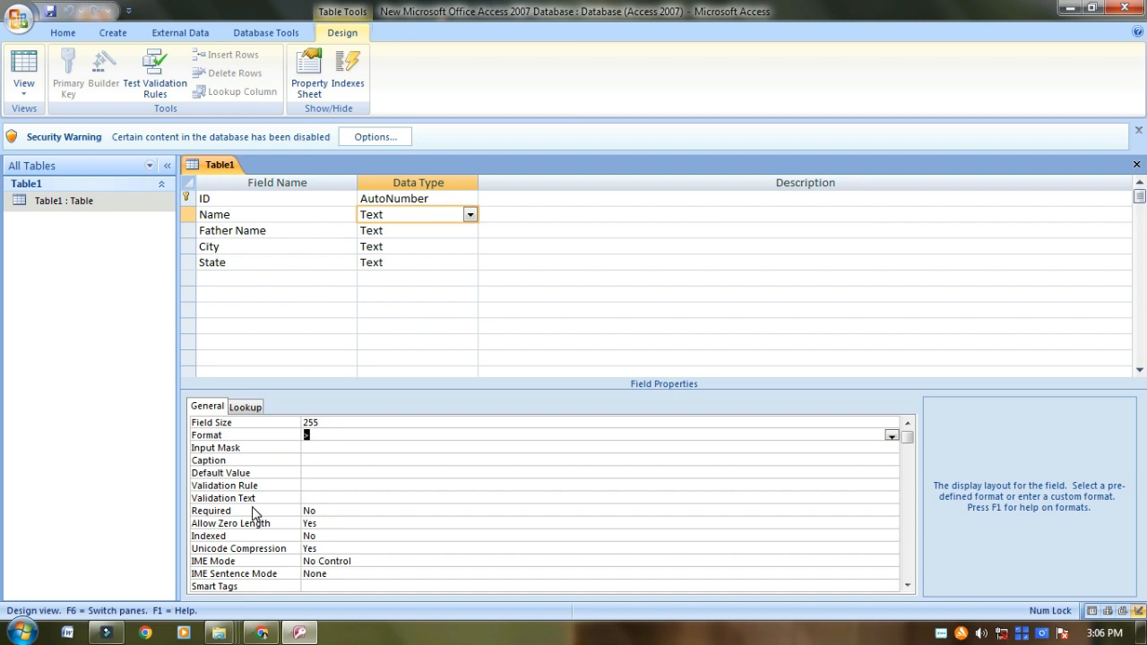
left_click(230, 246)
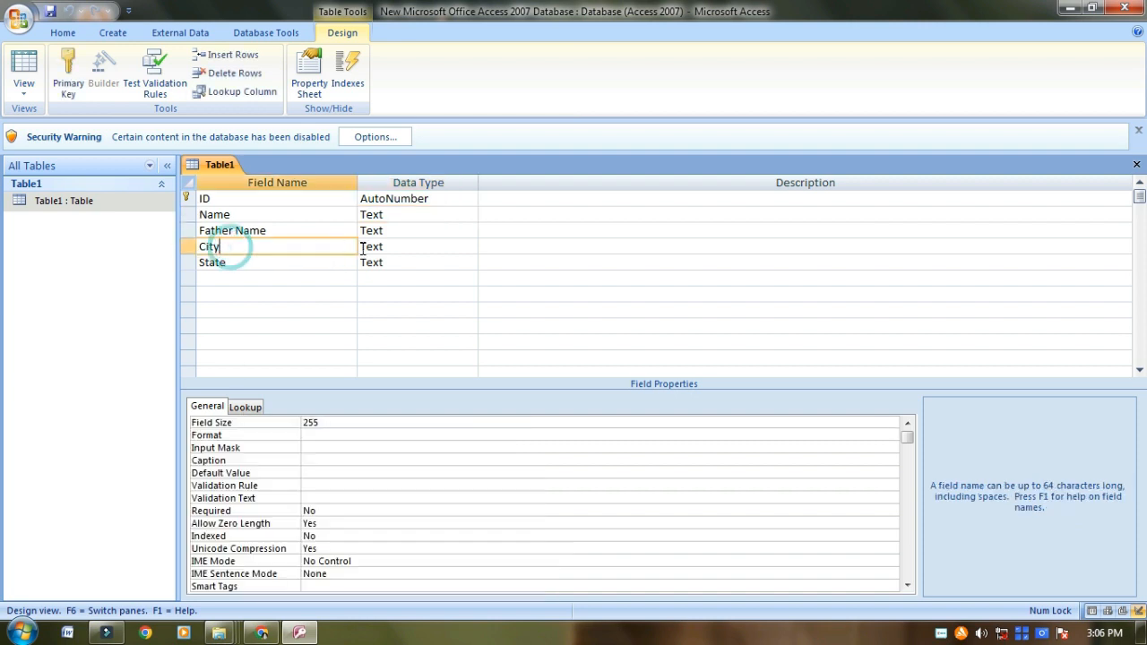
left_click(389, 248)
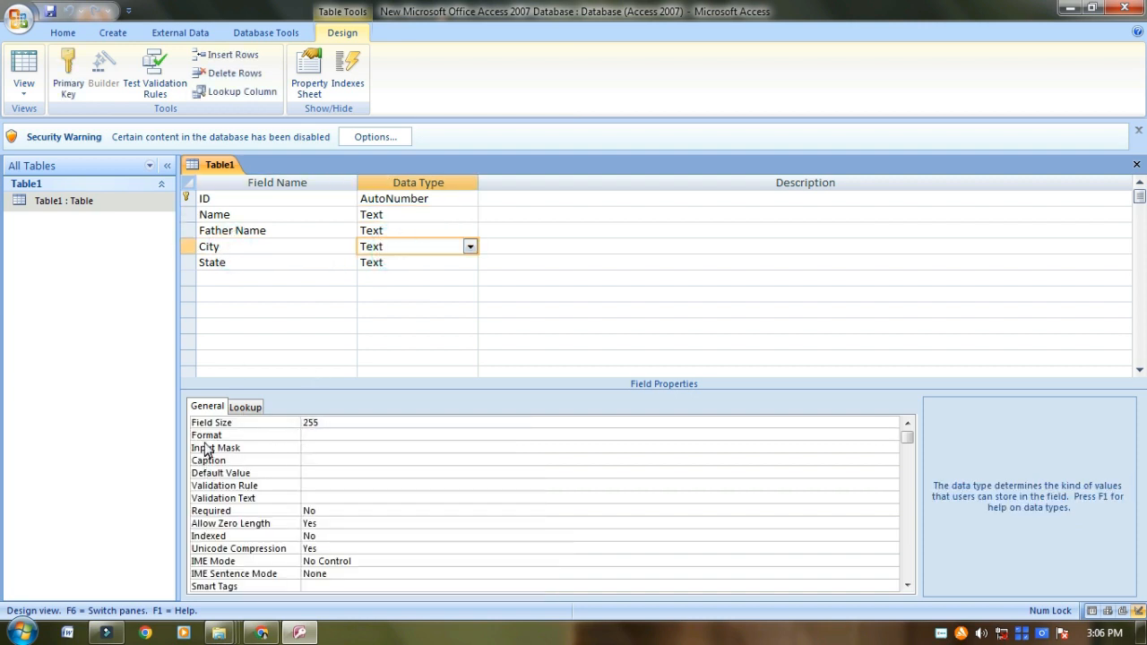
left_click(318, 435)
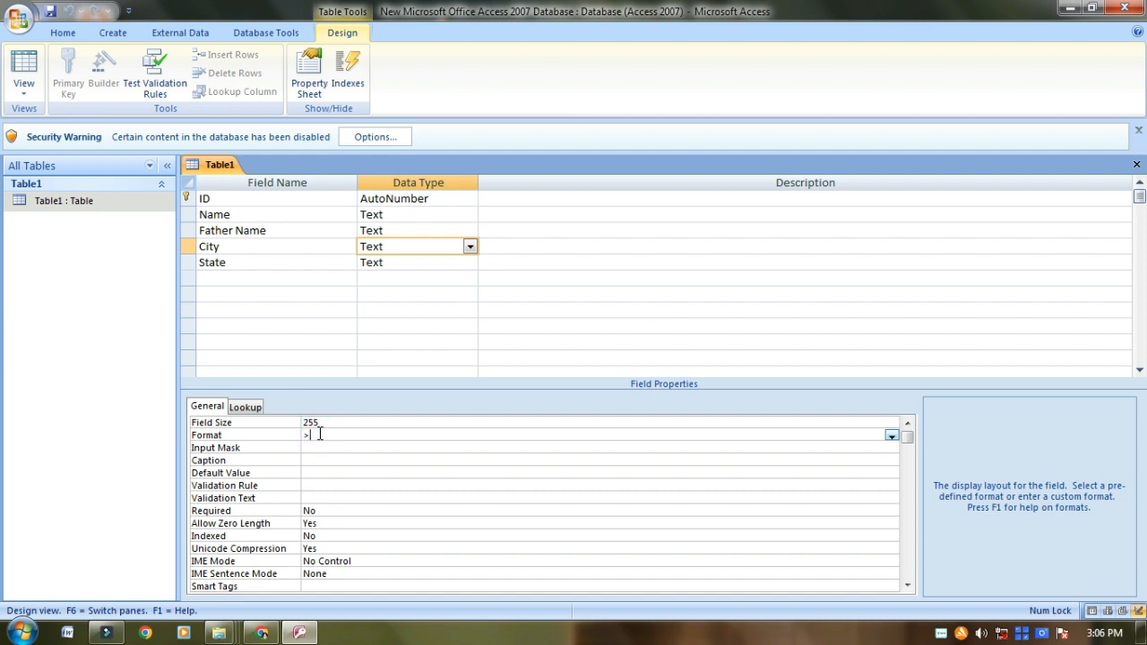
Save Table1 and display it in Datasheet view to check the City column's formatting
left_click(25, 91)
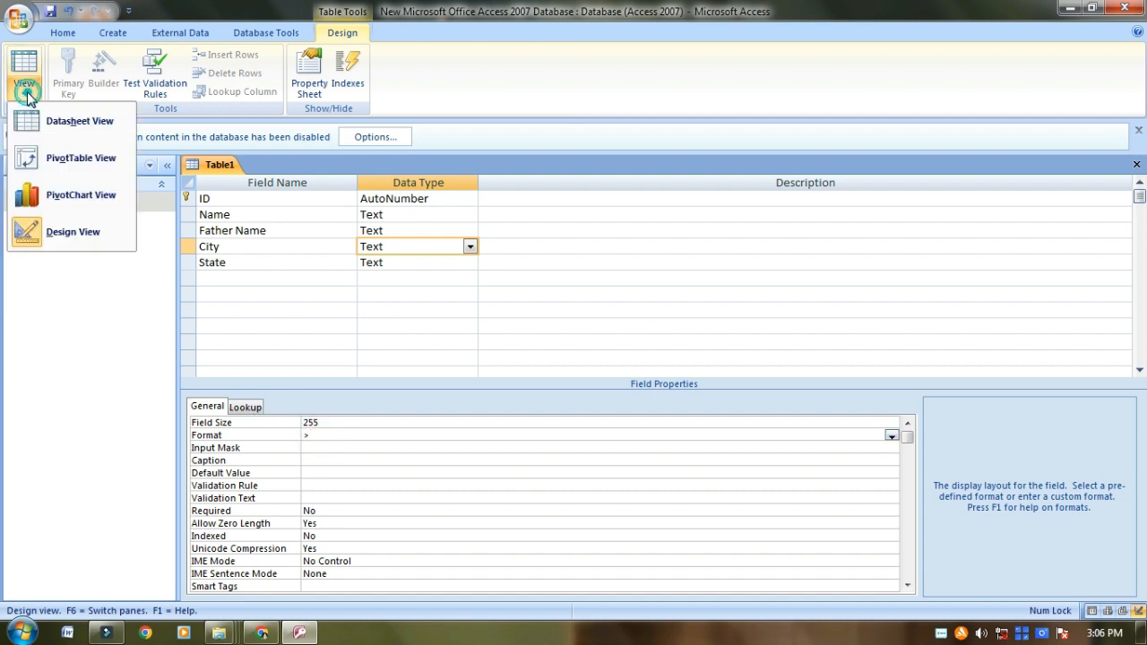
left_click(86, 122)
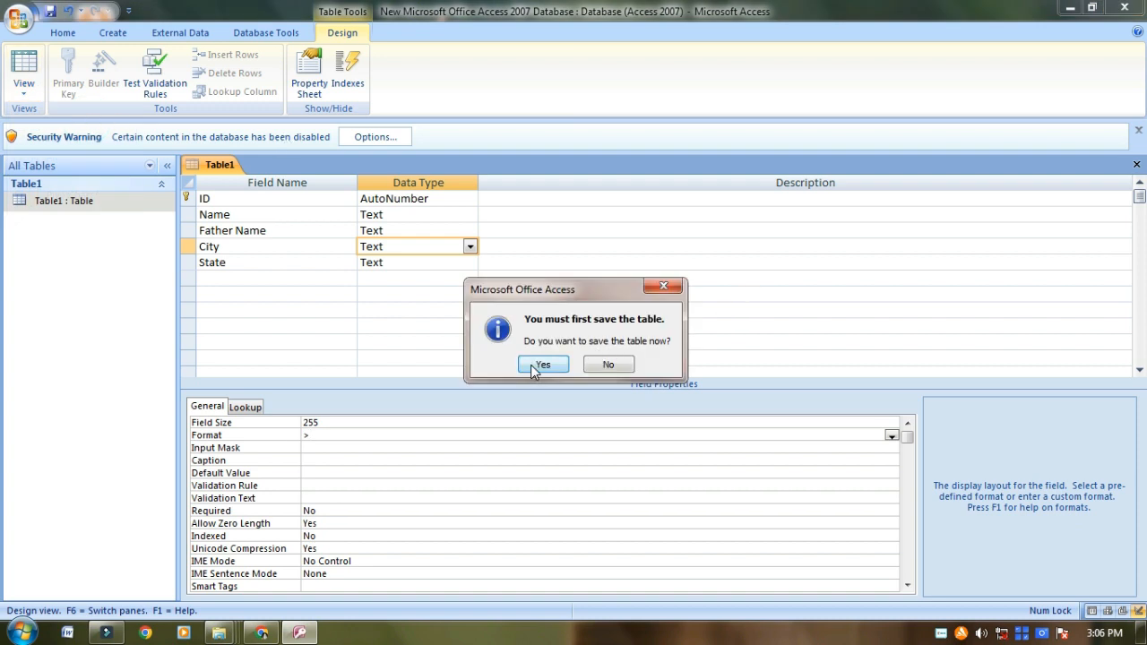
left_click(543, 365)
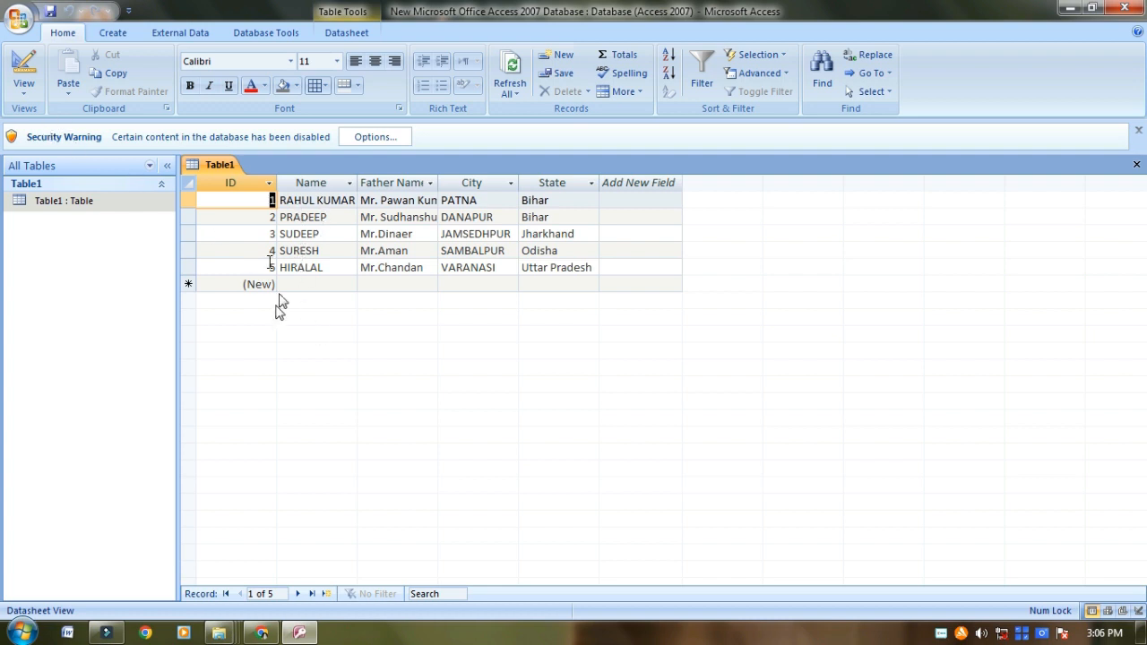
Reopen Table1 in Design view and change the City field's Format property to <
left_click(34, 96)
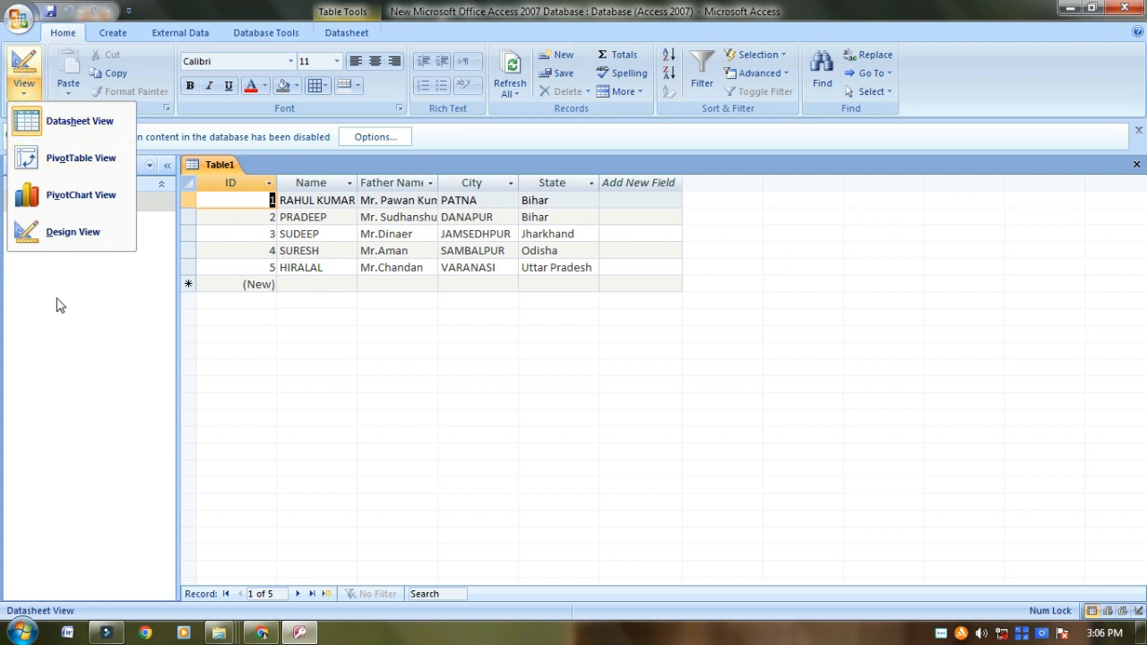
left_click(72, 233)
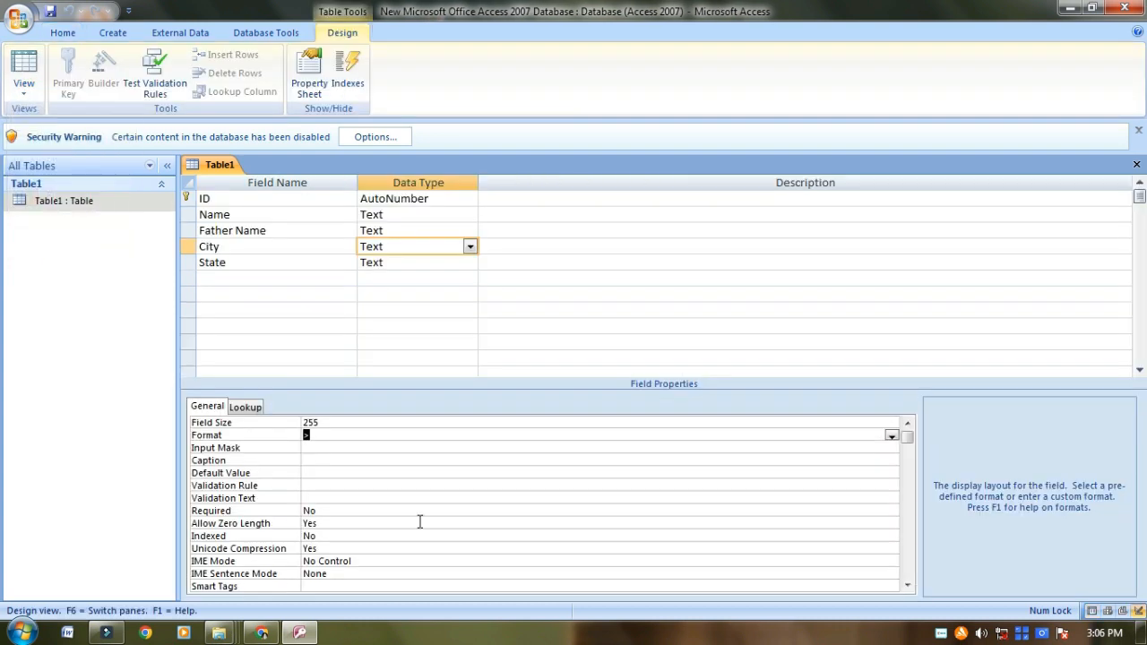
left_click(326, 438)
key("BackSpace")
type("<")
Save Table1 and display it in Datasheet view, inspecting individual Name and City entries to compare stored and formatted text
left_click(23, 86)
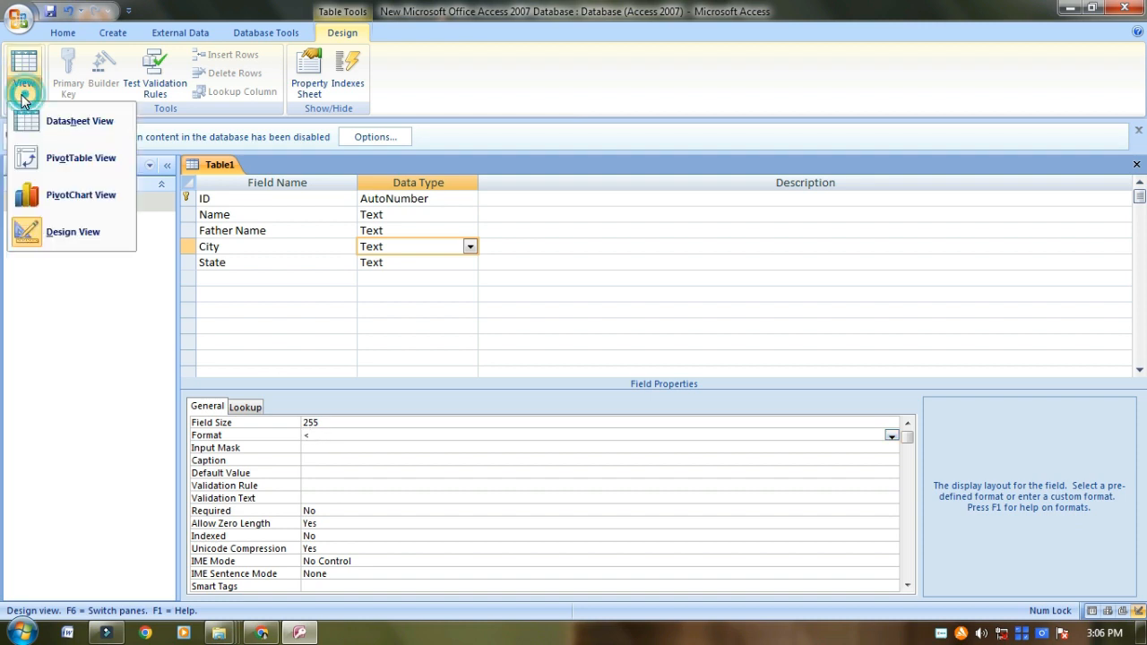
left_click(64, 125)
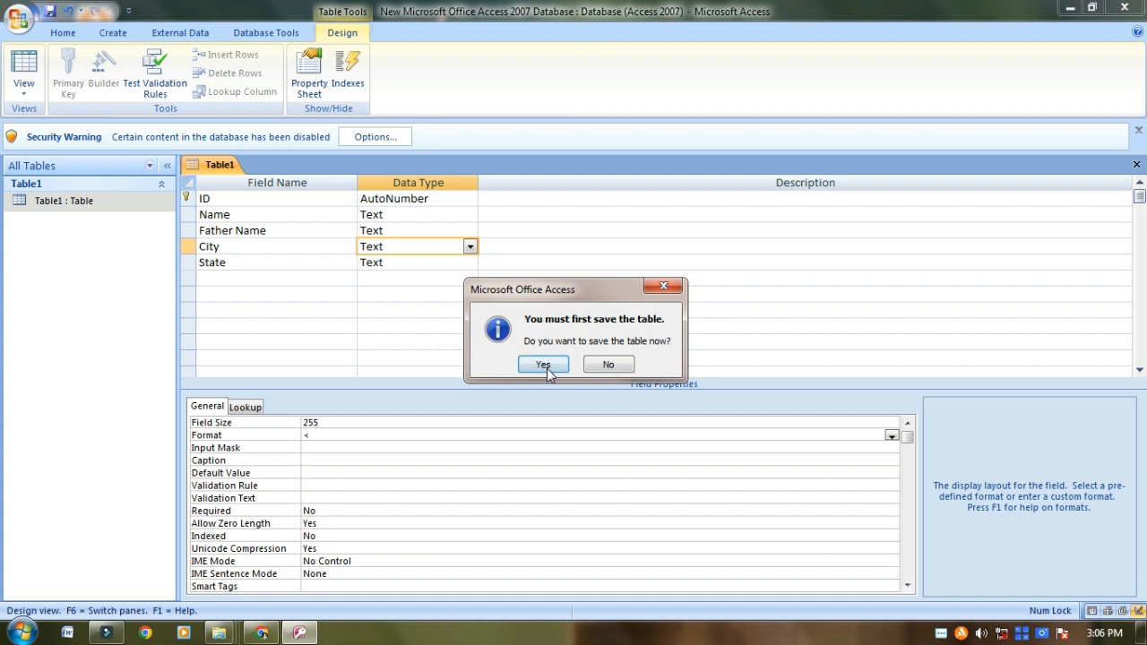
left_click(540, 362)
left_click(324, 250)
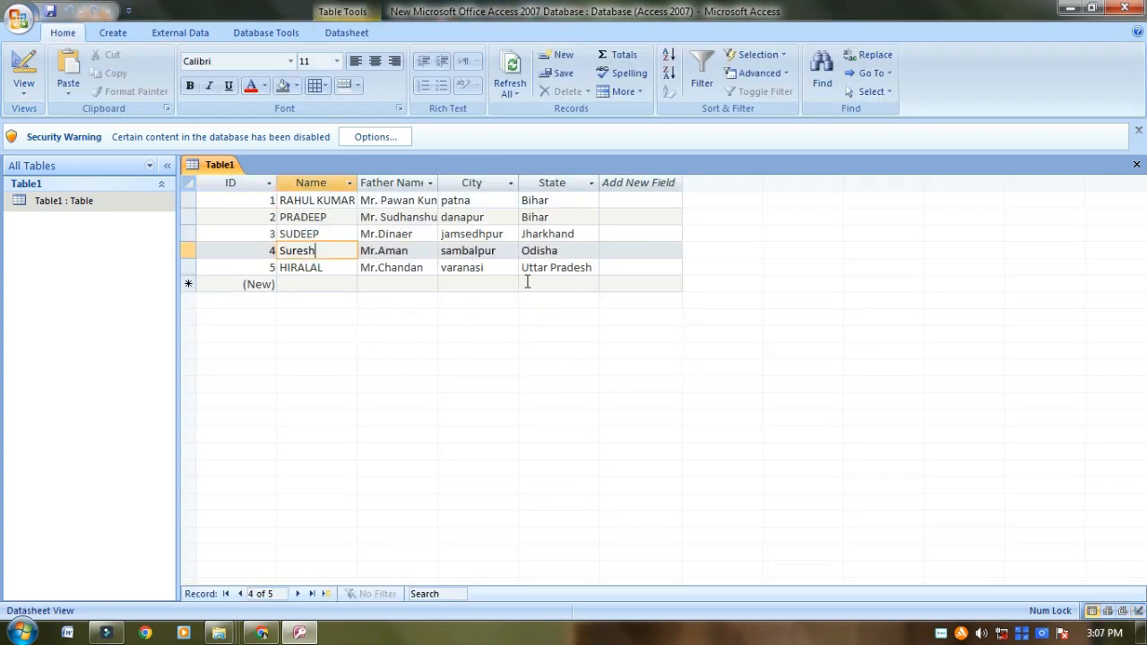
left_click(473, 201)
left_click(469, 235)
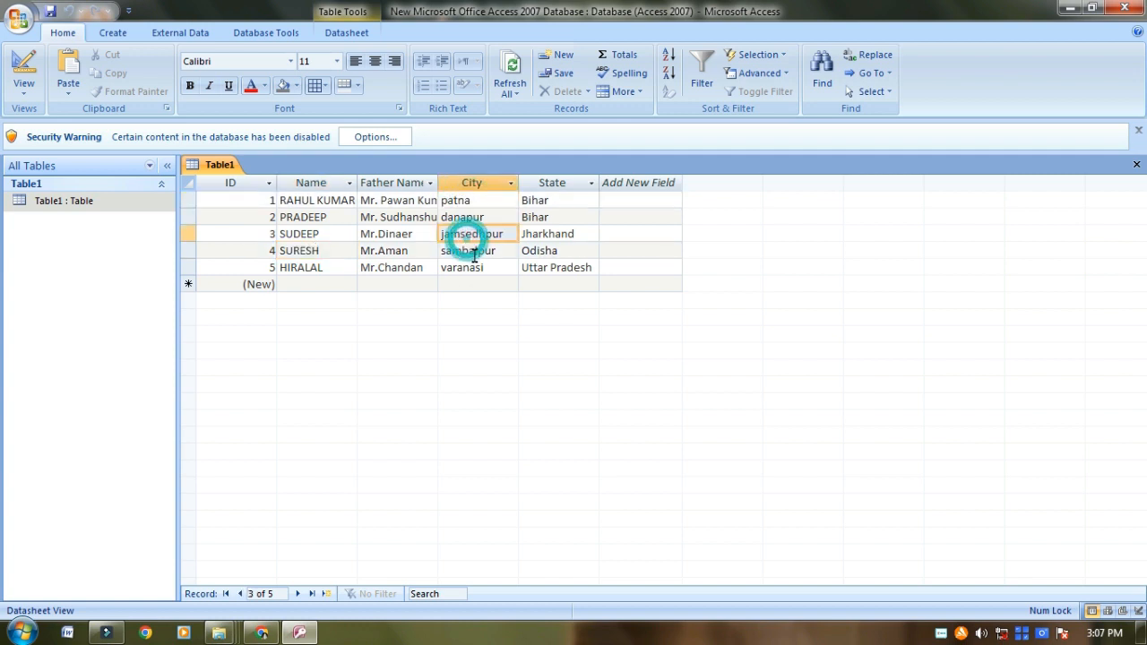
left_click(470, 252)
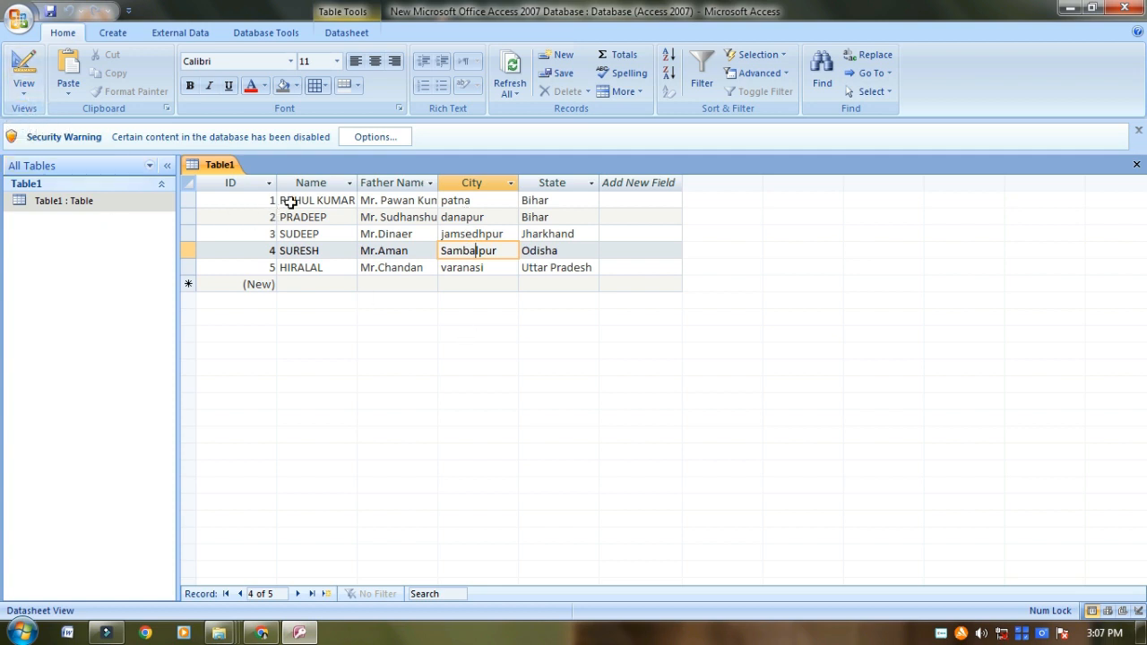
Return Table1 to Design view and change the Name field's Format property to <
left_click(24, 90)
left_click(59, 233)
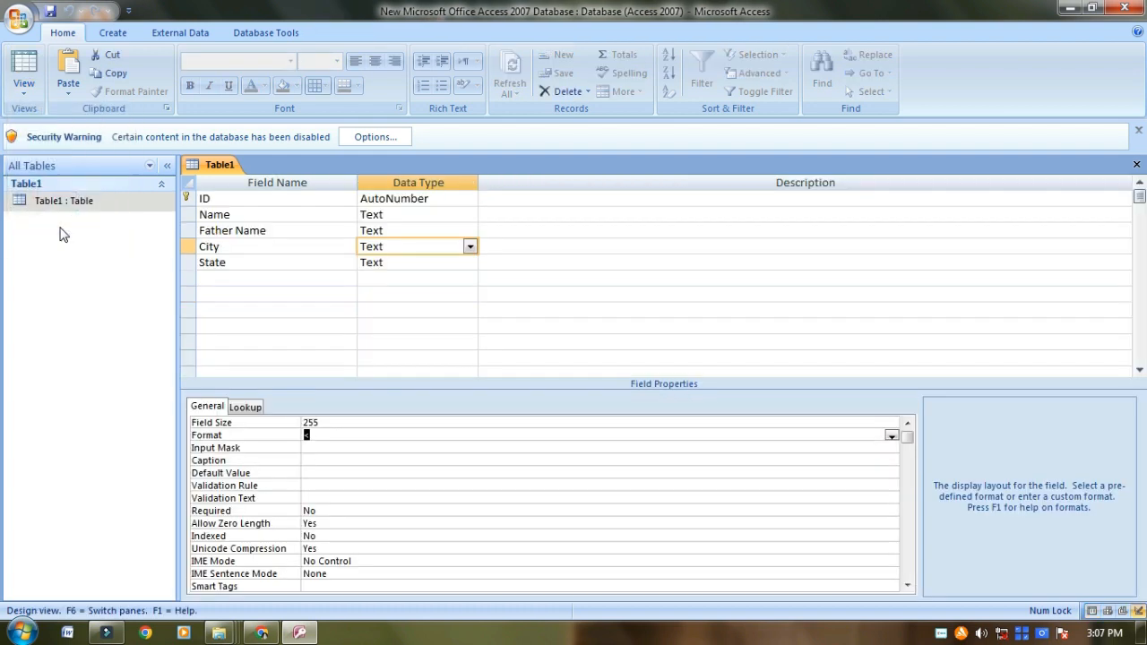
left_click(308, 215)
left_click(402, 214)
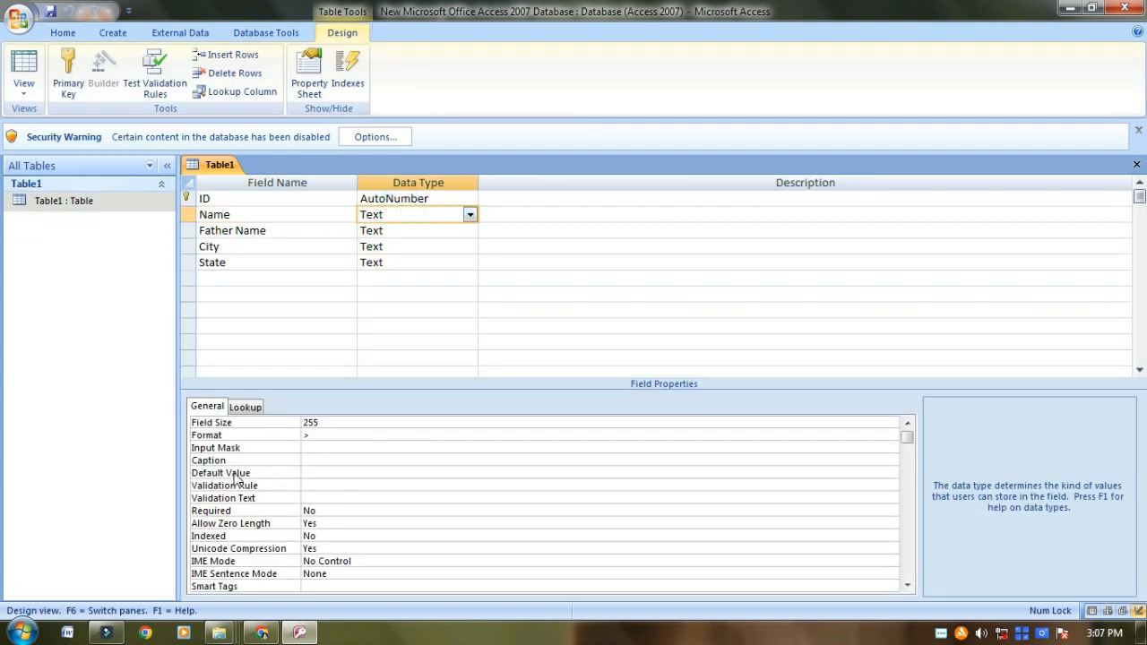
left_click(322, 435)
key("BackSpace")
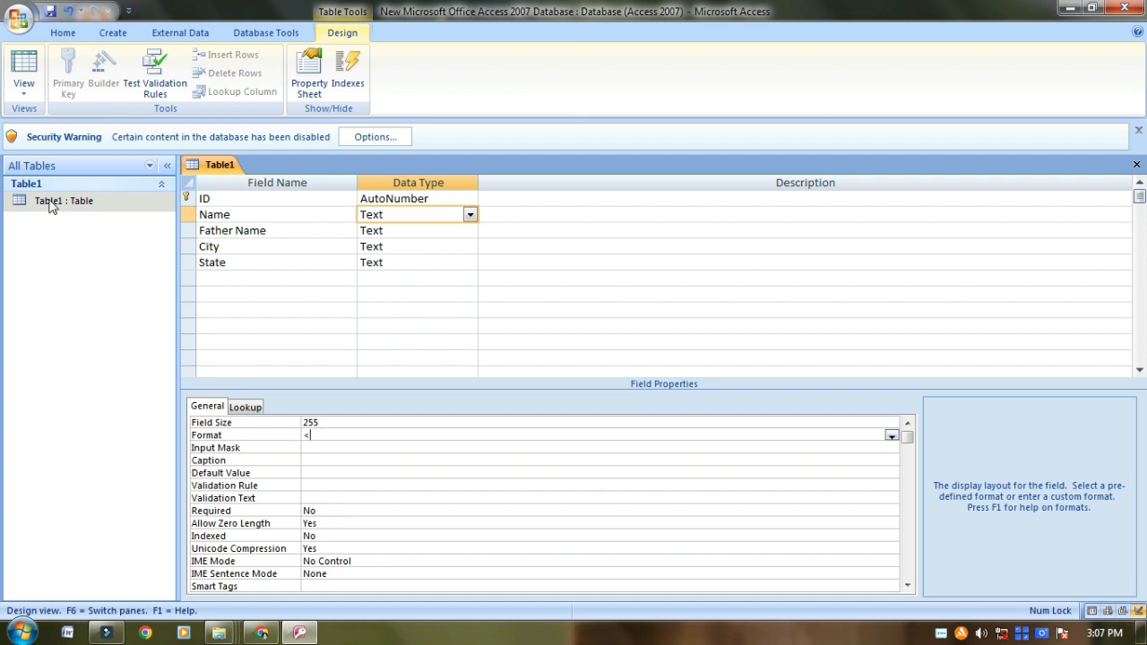
Save Table1 and display it in Datasheet view to check the Name column's lowercase formatting
left_click(26, 90)
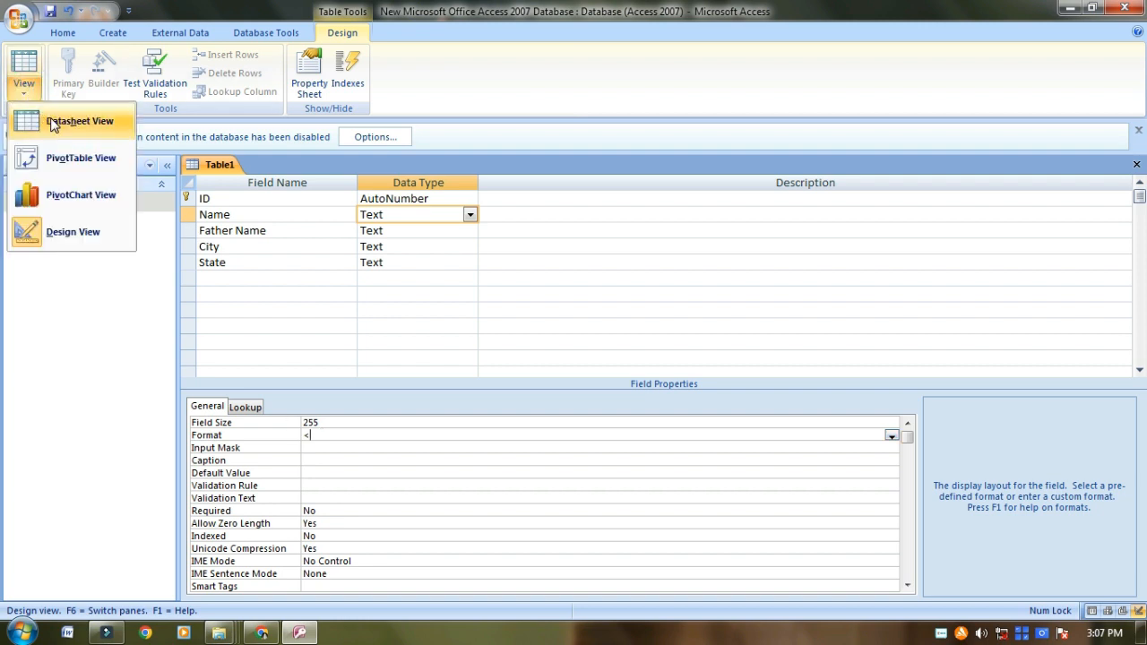
left_click(57, 122)
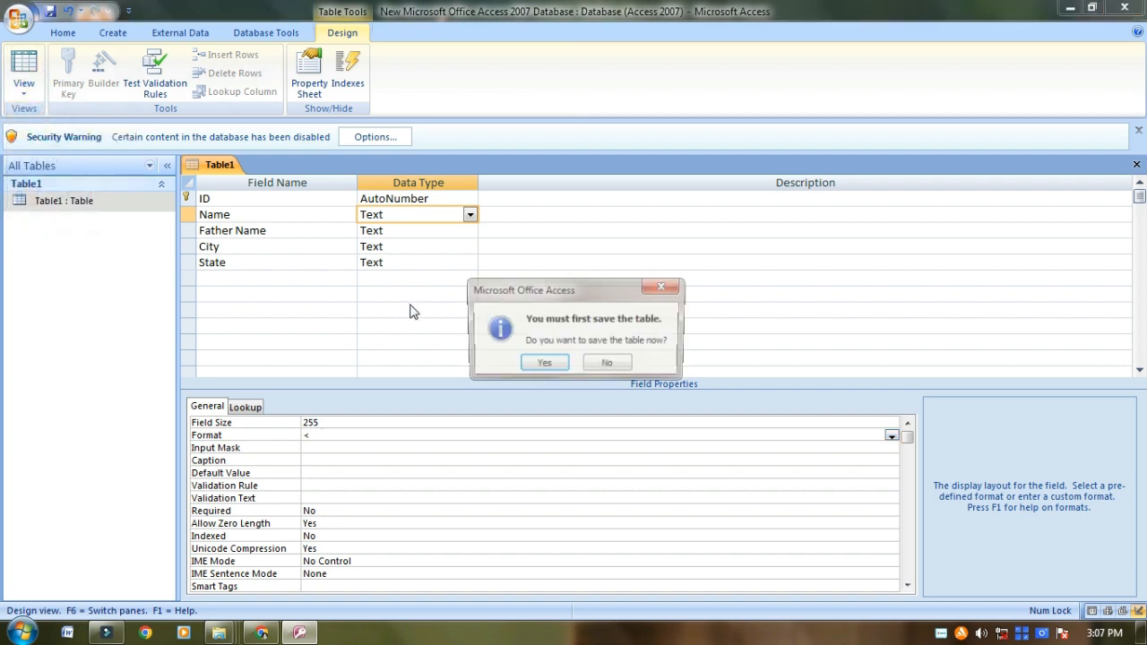
left_click(545, 365)
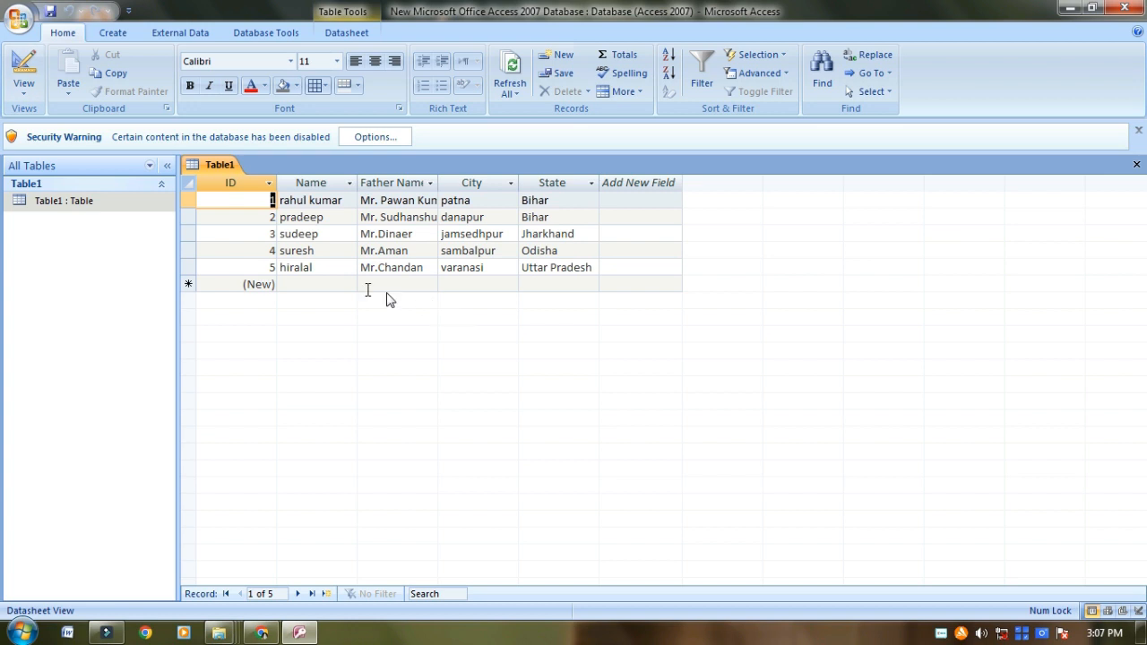
Start a sixth record in Table1 by entering the person's name in the Name column, correcting its spelling
left_click(313, 284)
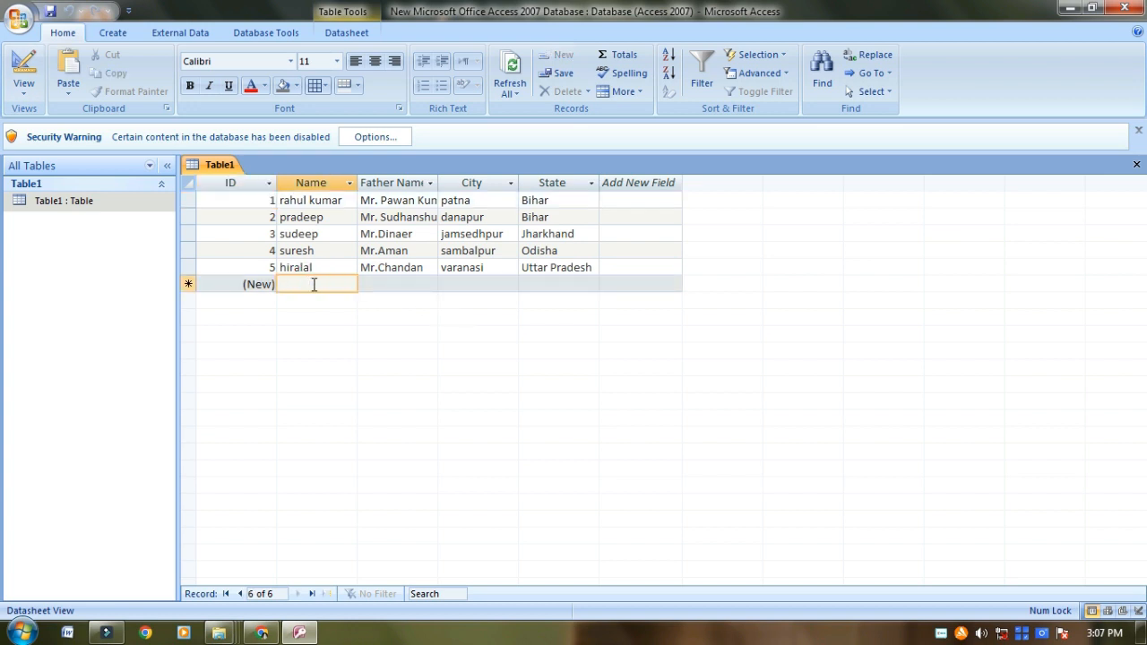
type("Deene")
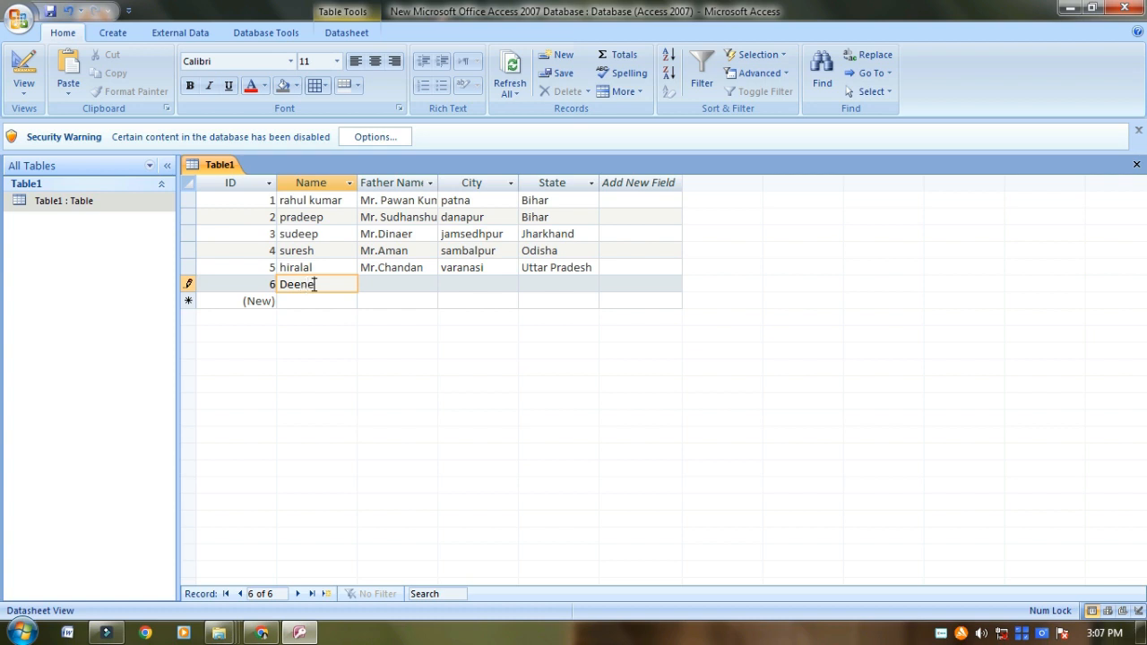
left_click(297, 285)
key("BackSpace")
key("BackSpace")
type("i")
Complete the sixth record with the father's name and the State up, leaving its City blank
left_click(402, 282)
type("mmmmmr")
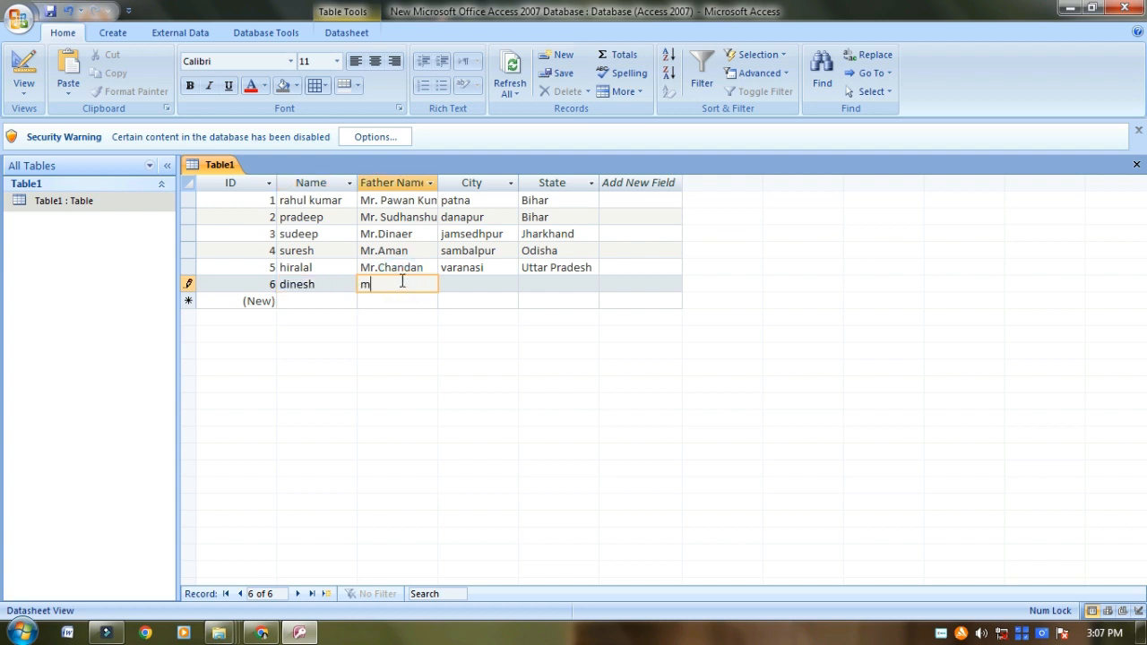
key("BackSpace")
key("BackSpace")
key("BackSpace")
key("BackSpace")
left_click(477, 284)
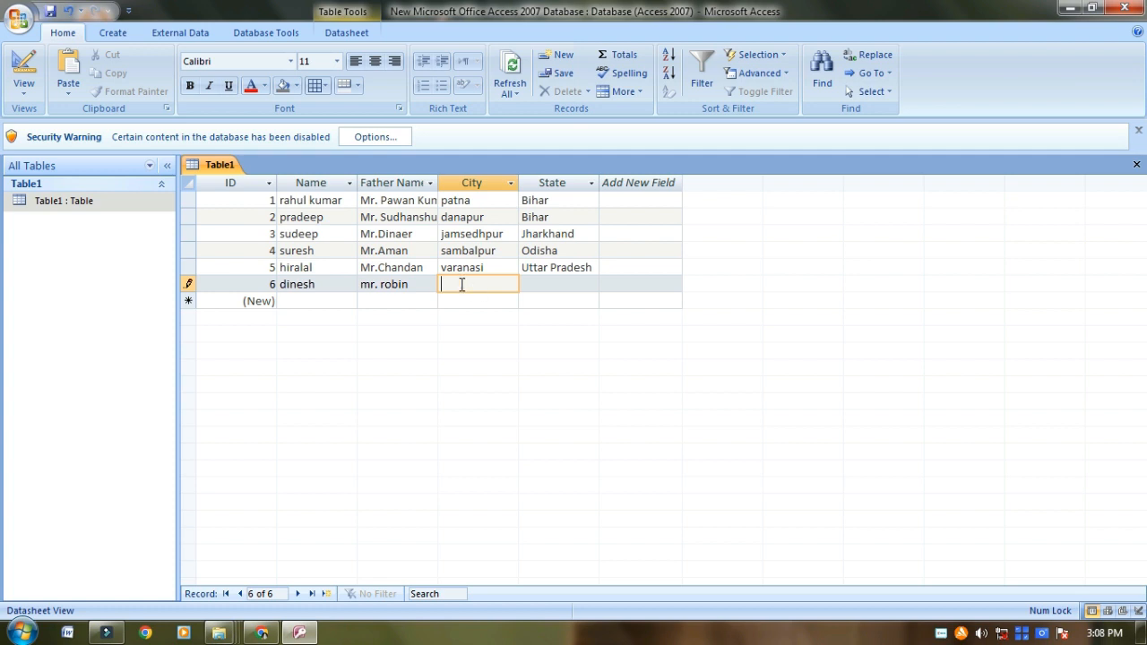
left_click(544, 285)
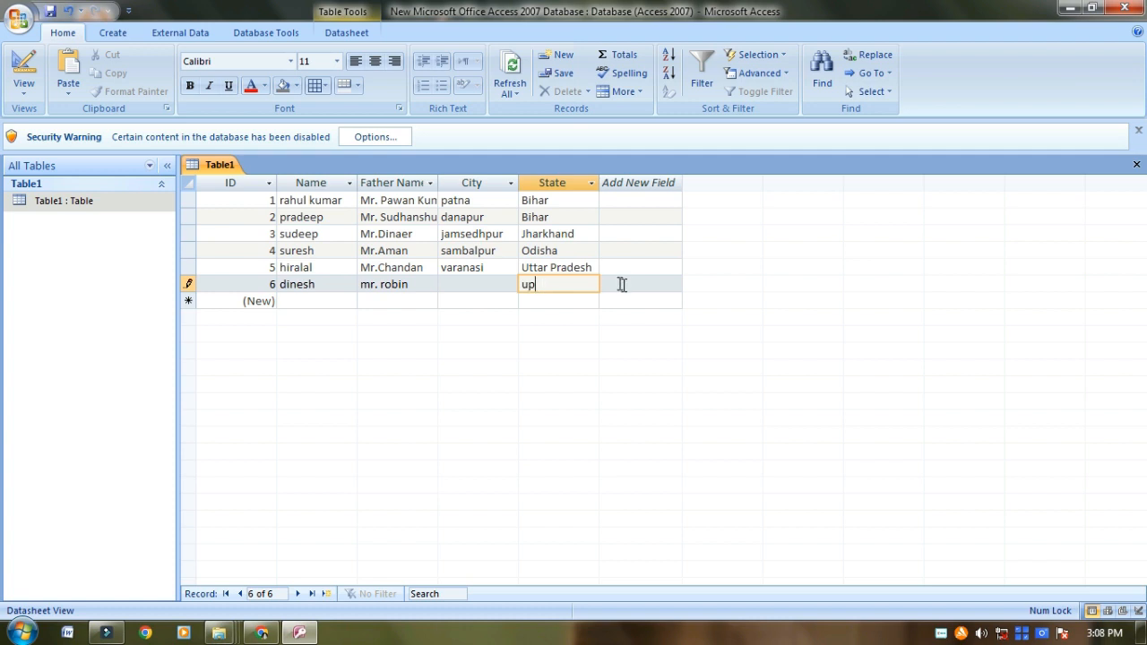
key("Return")
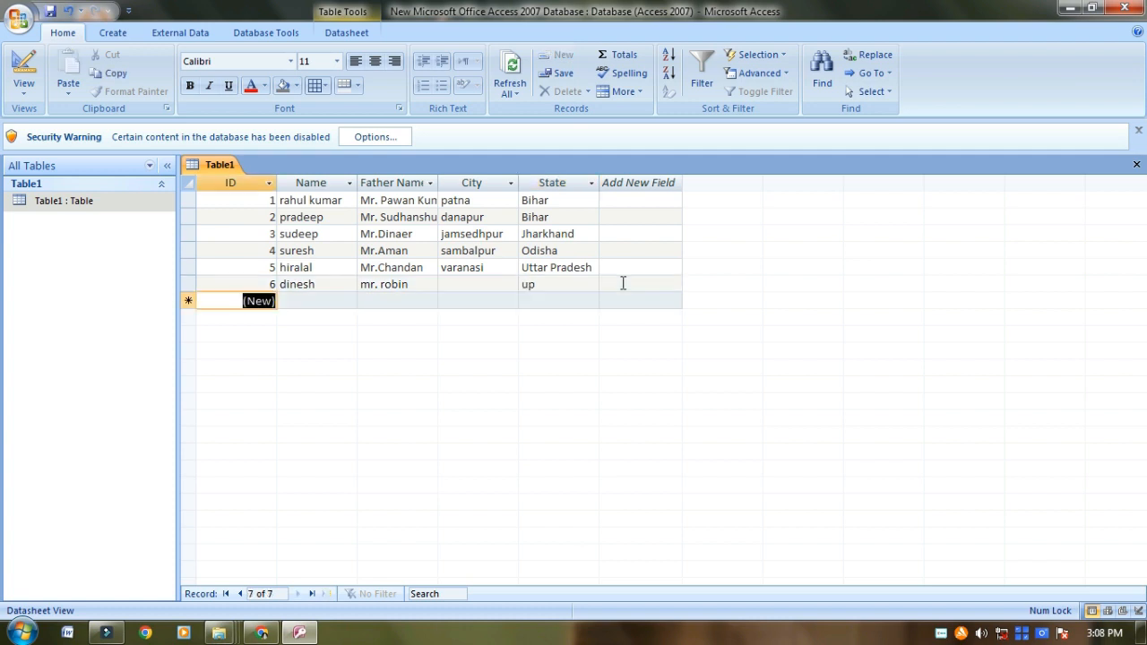
Fill in the blank City of the sixth record with kashi
left_click(486, 284)
left_click(563, 286)
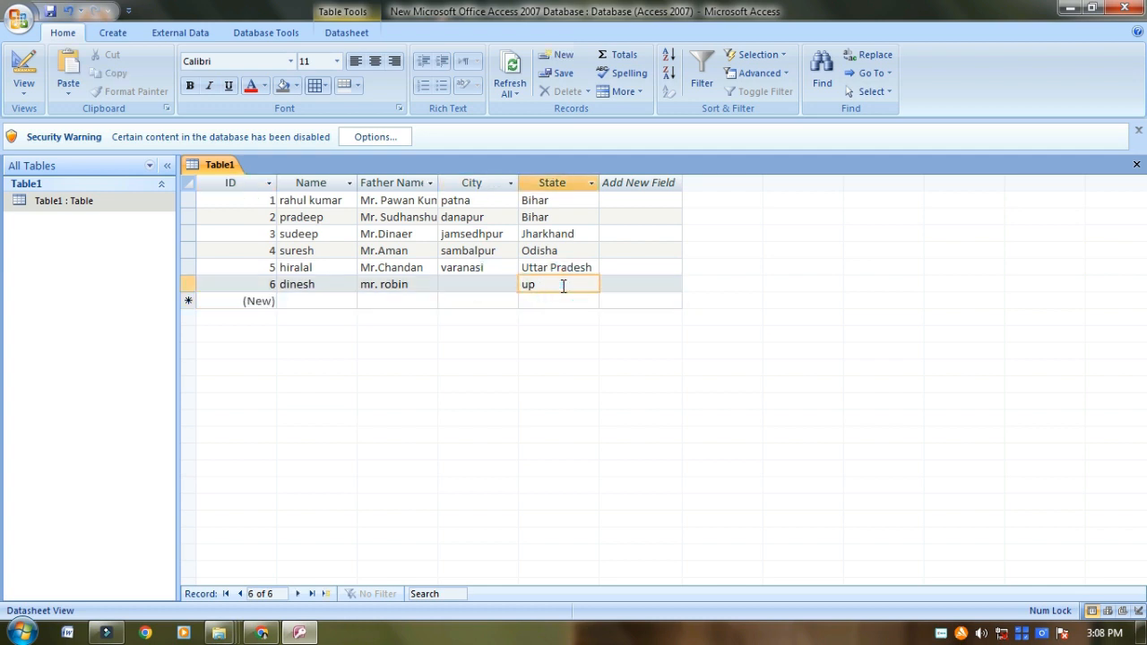
left_click(480, 285)
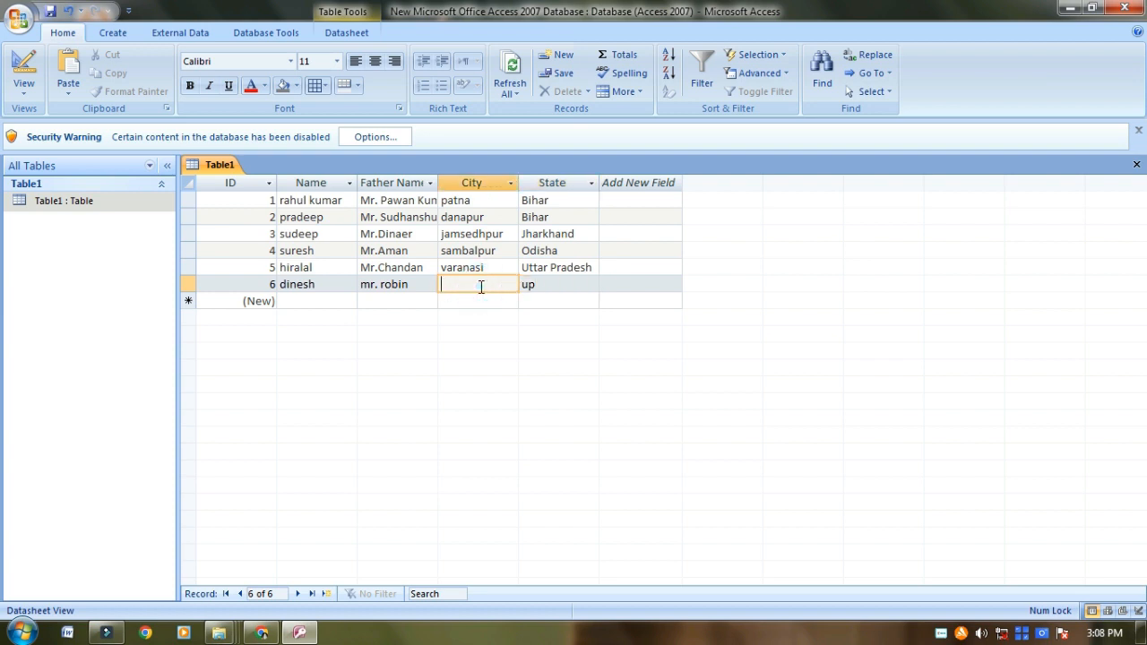
type("kashi")
Reopen Table1 in Design view and set the City field's Required property to Yes
left_click(22, 88)
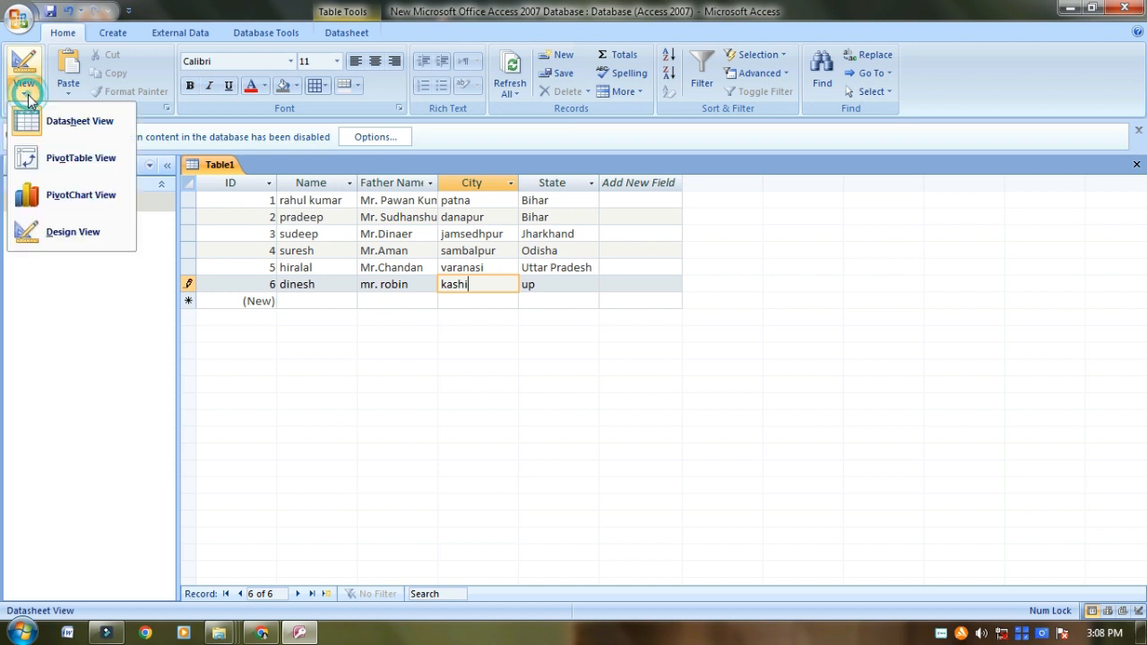
left_click(67, 235)
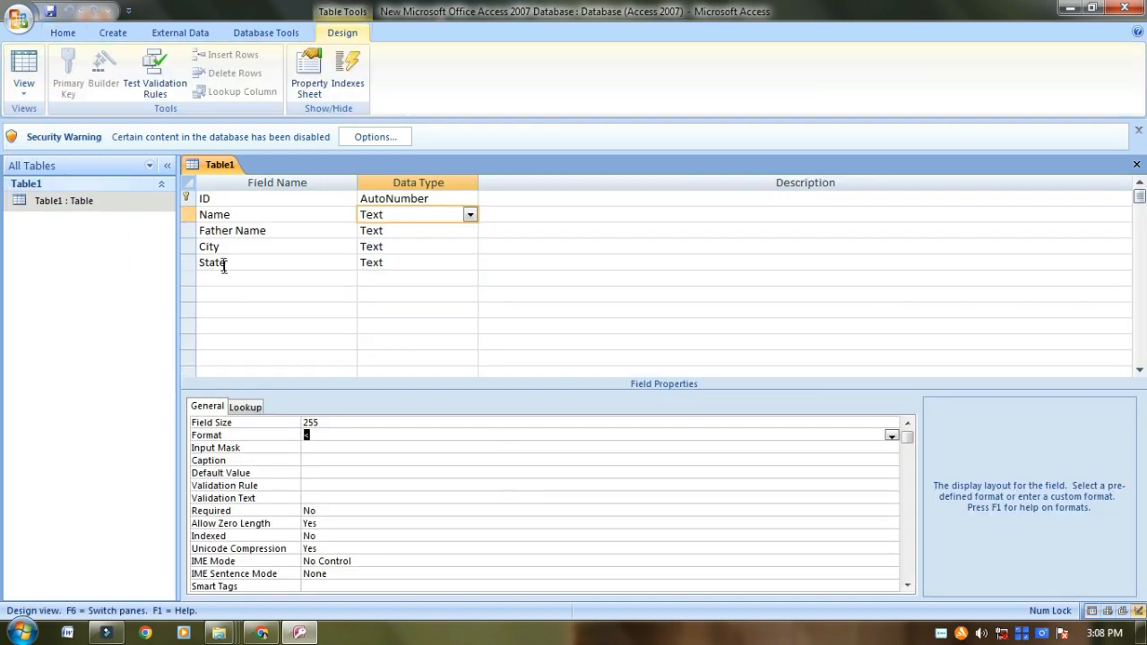
left_click(400, 247)
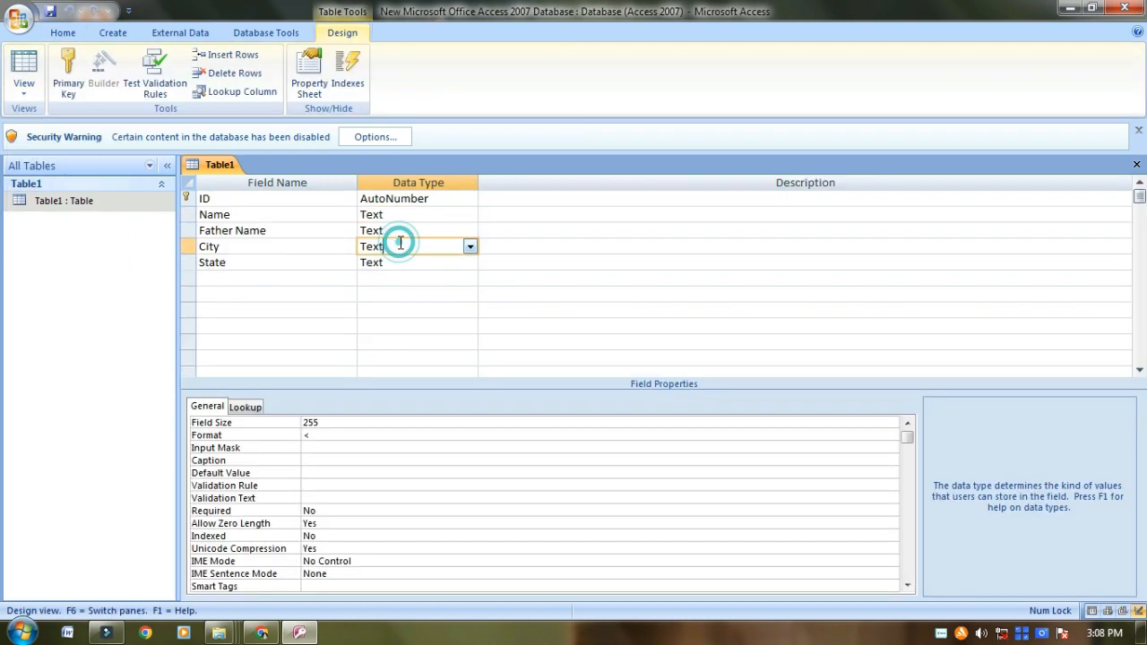
left_click(231, 250)
left_click(392, 247)
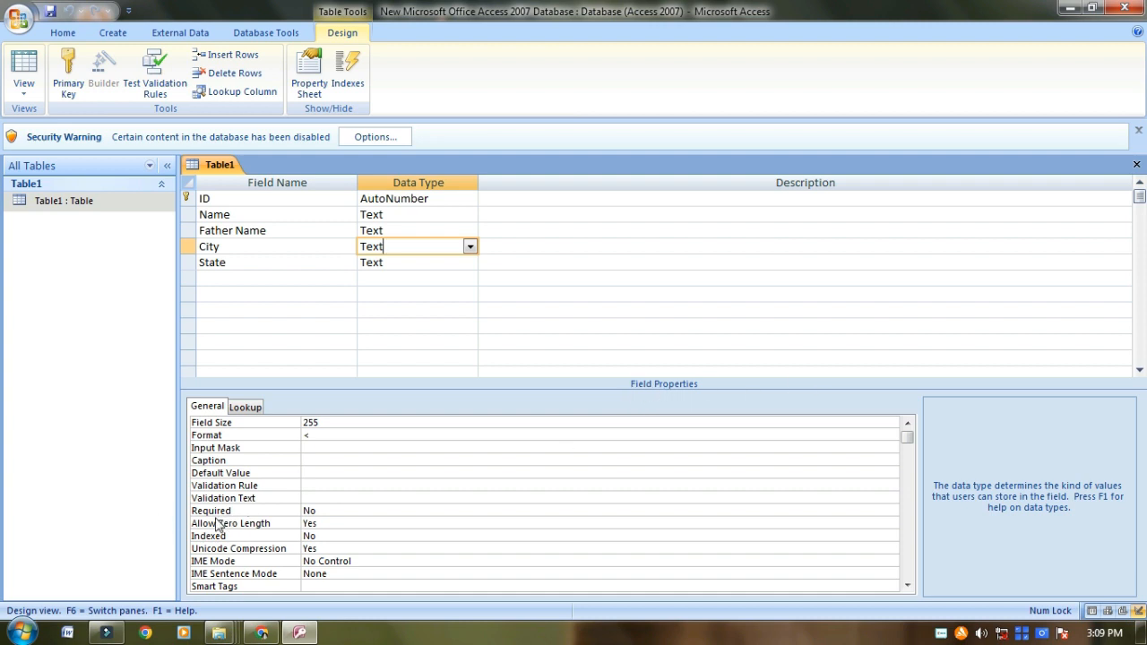
left_click(321, 511)
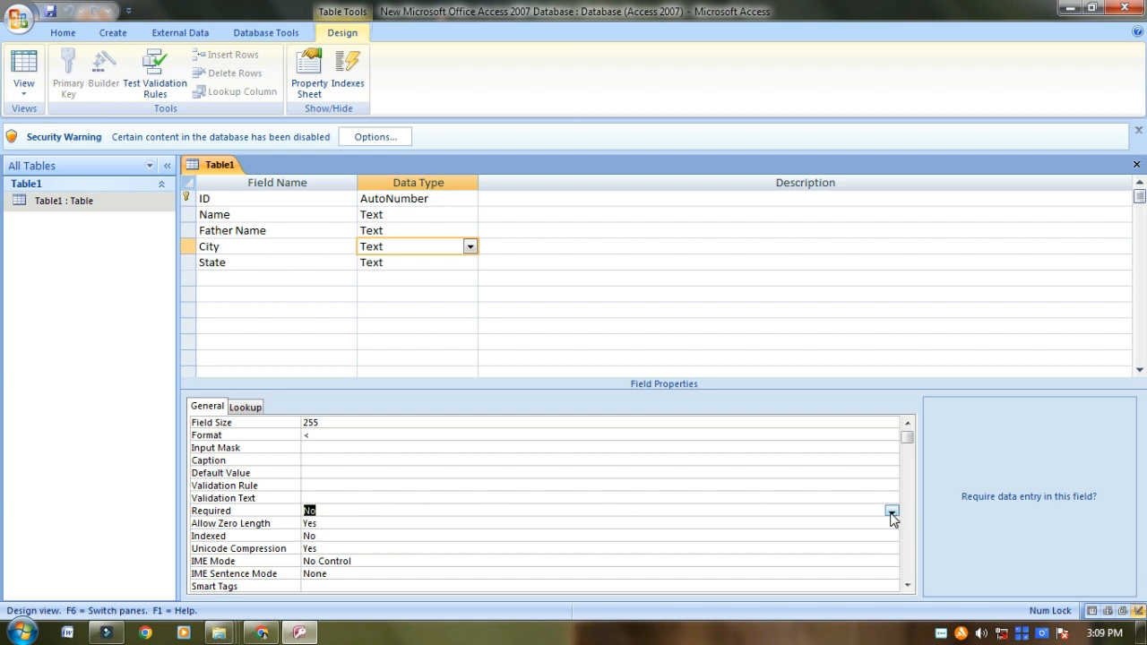
left_click(473, 513)
left_click(892, 512)
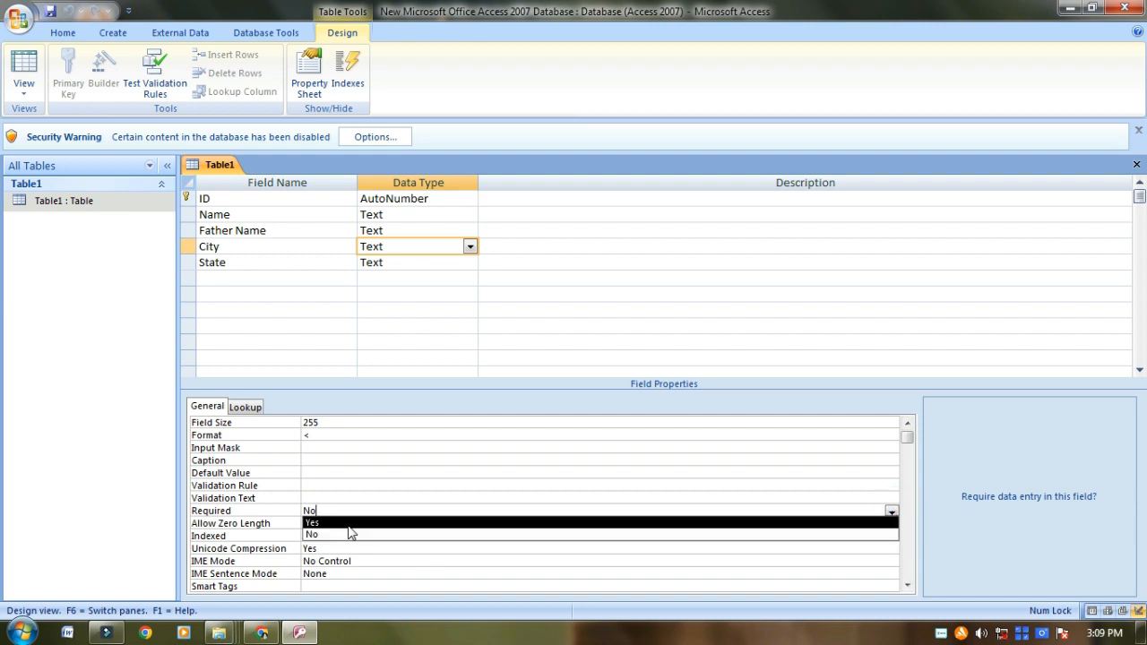
left_click(348, 522)
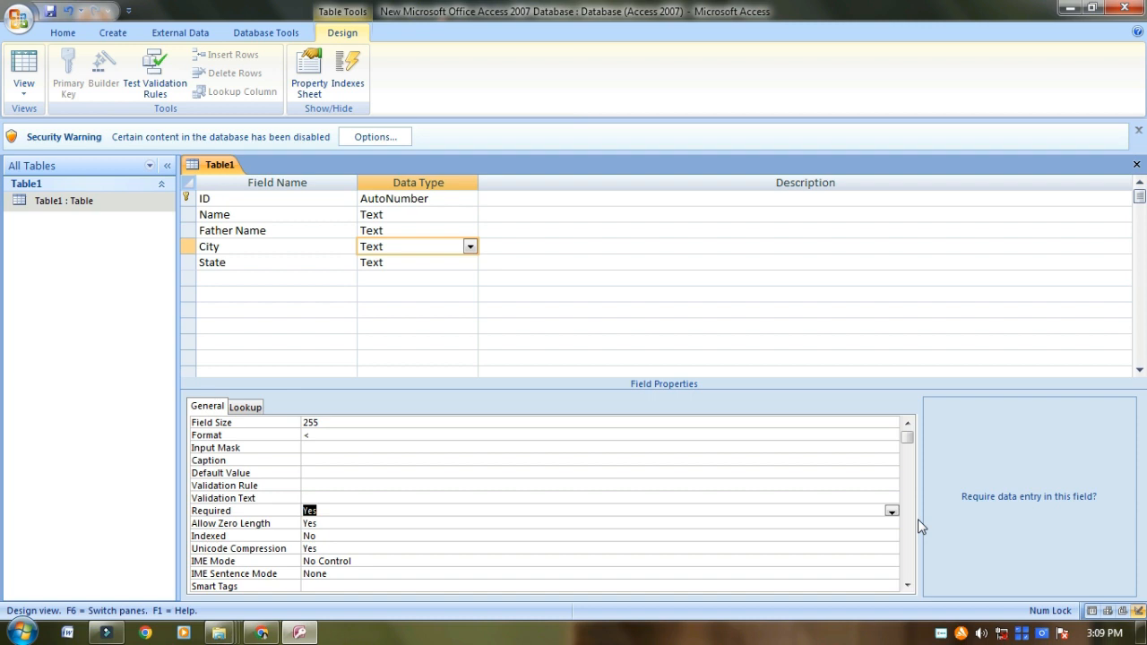
Save Table1, test the existing data against the new integrity rules, and display it in Datasheet view
left_click(25, 98)
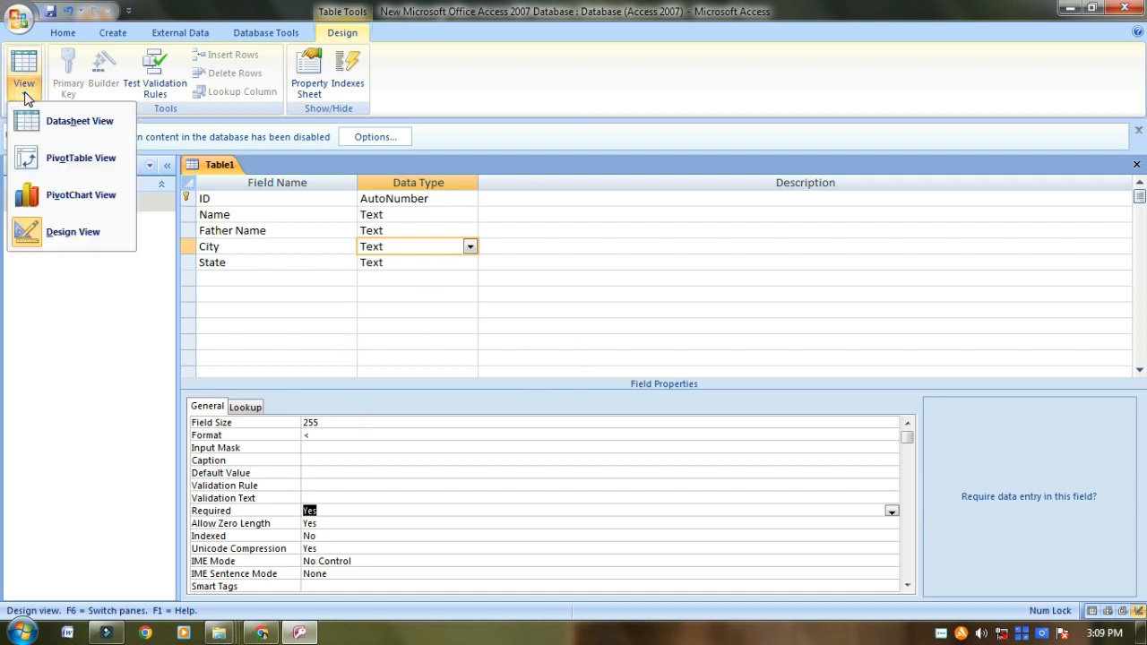
left_click(71, 122)
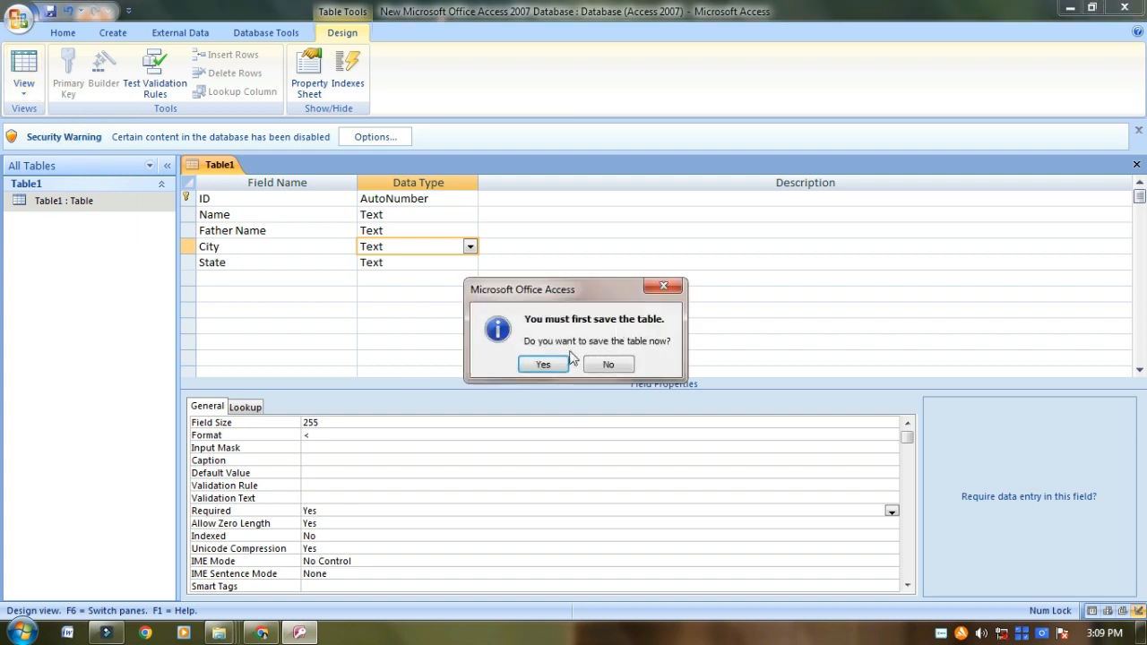
left_click(545, 364)
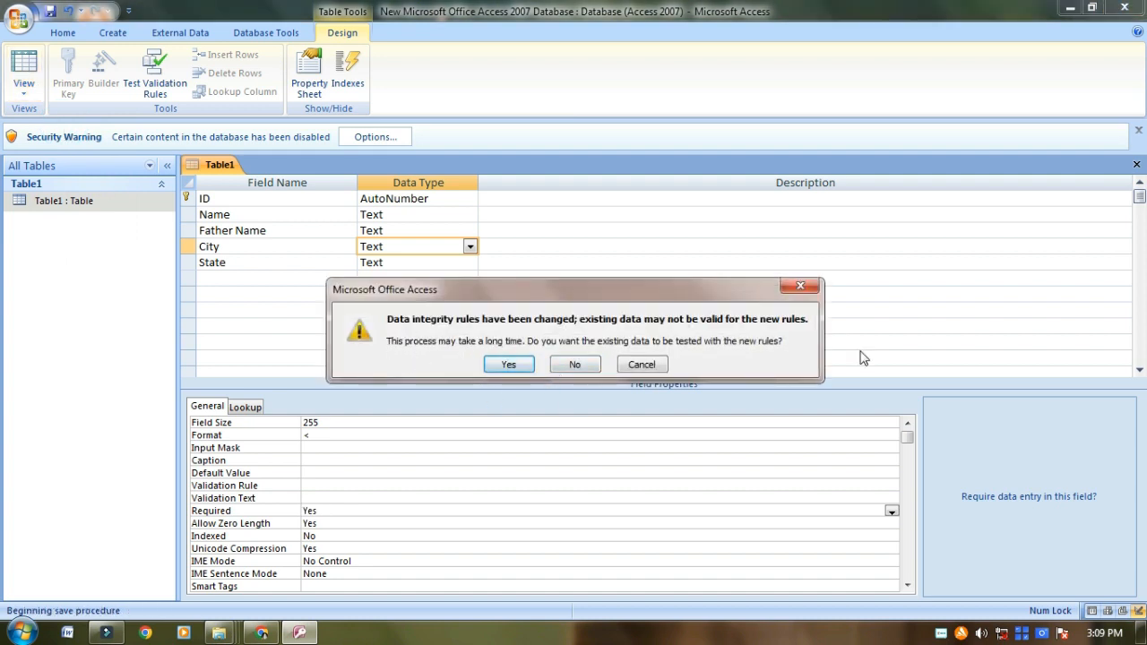
left_click(509, 366)
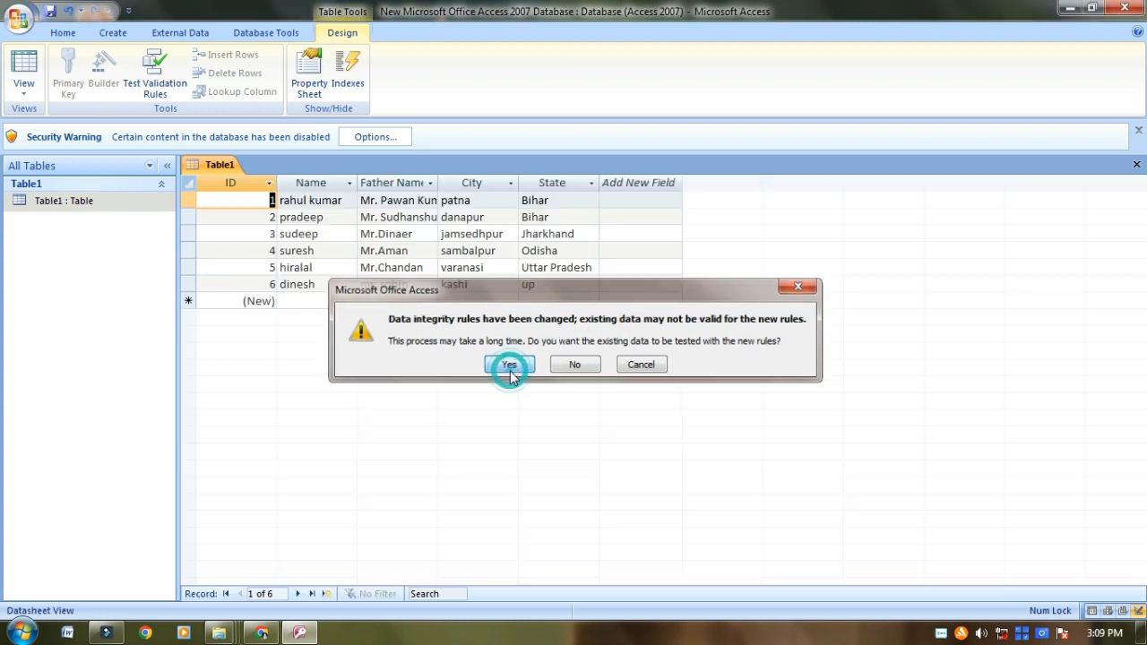
Start a seventh record in Table1 with the person's name and the father's name
left_click(301, 300)
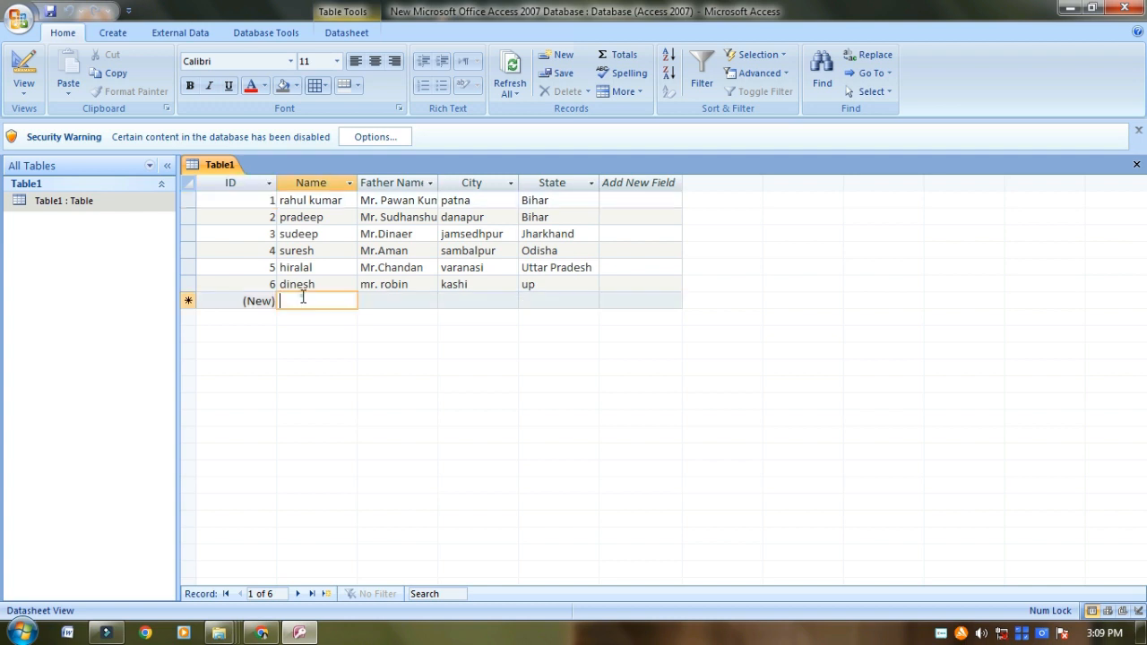
type("Rahu")
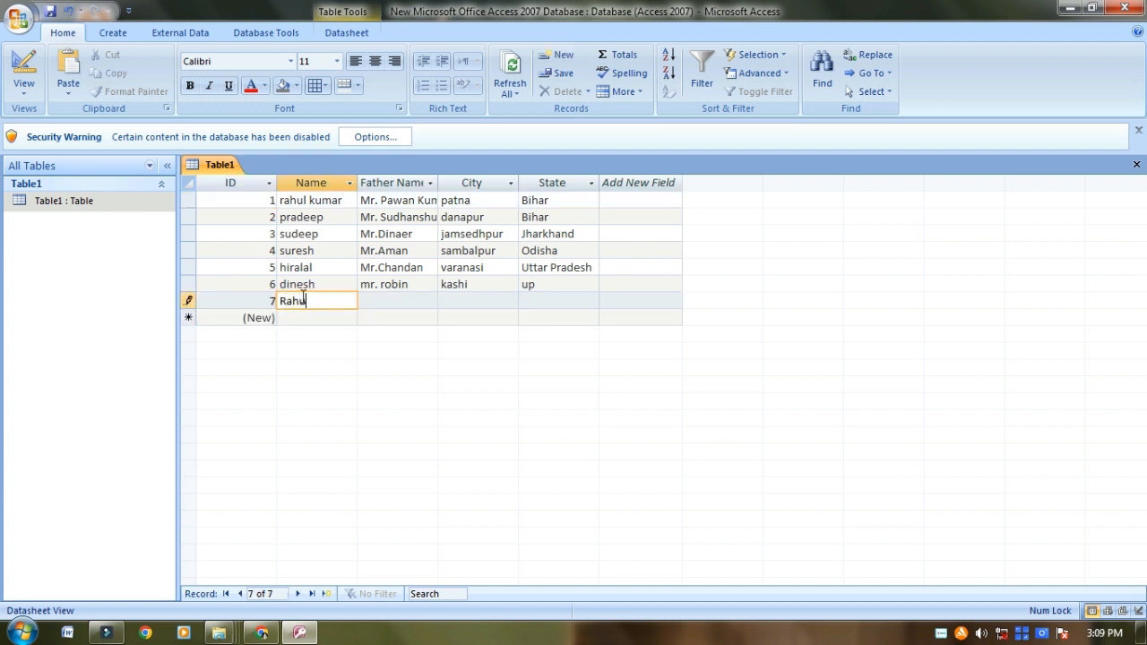
type("l")
key("Tab")
type("M")
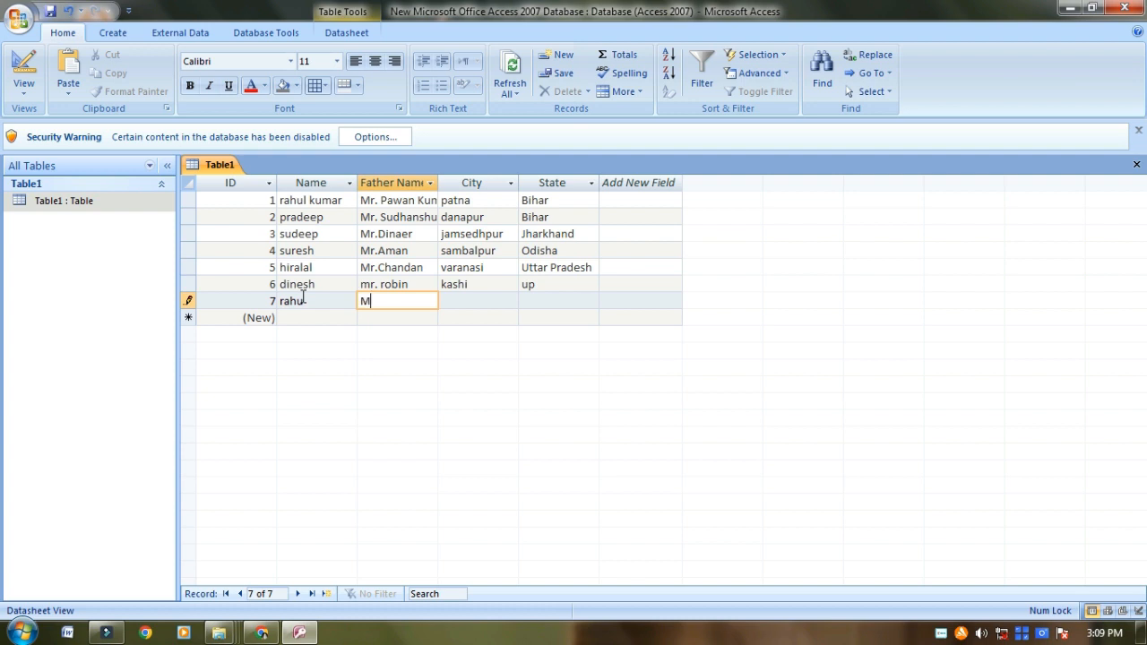
type("r Gopi")
key("Tab")
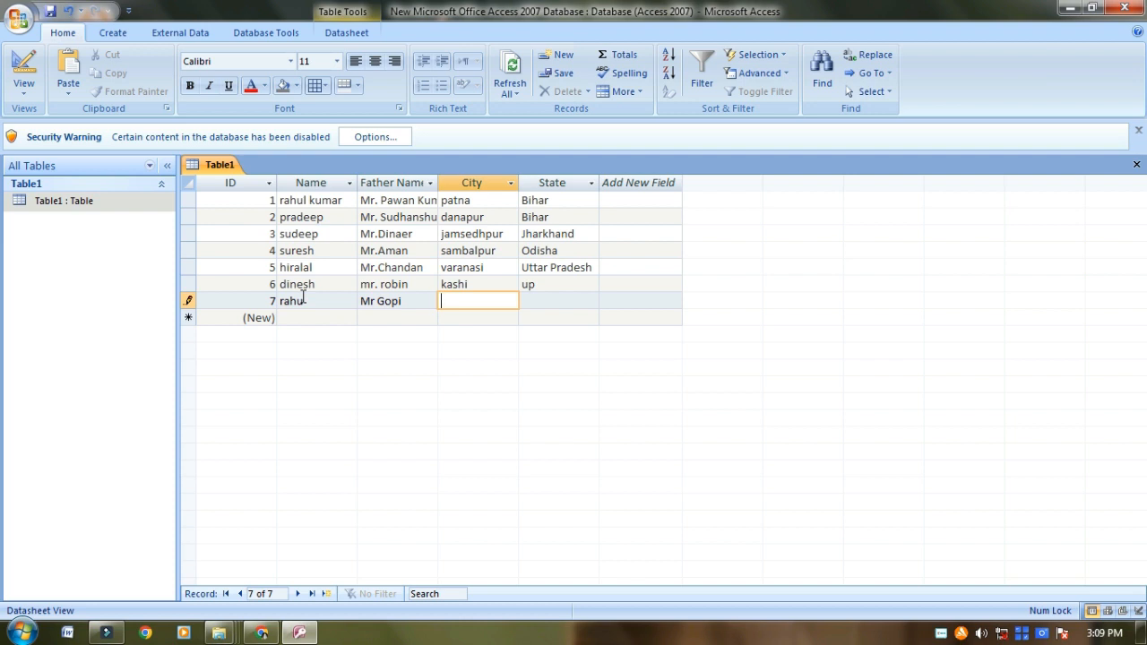
Leave the seventh record's City blank, enter Jharkhand as its State, and try to complete the record
key("Tab")
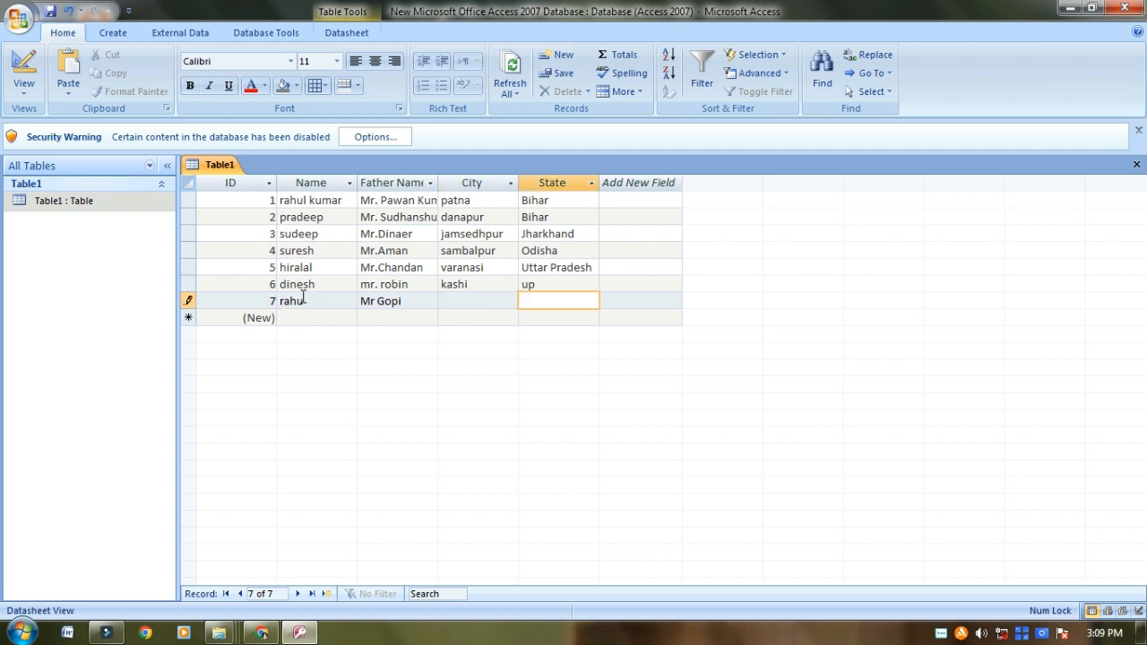
type("Jharkhand")
key("Tab")
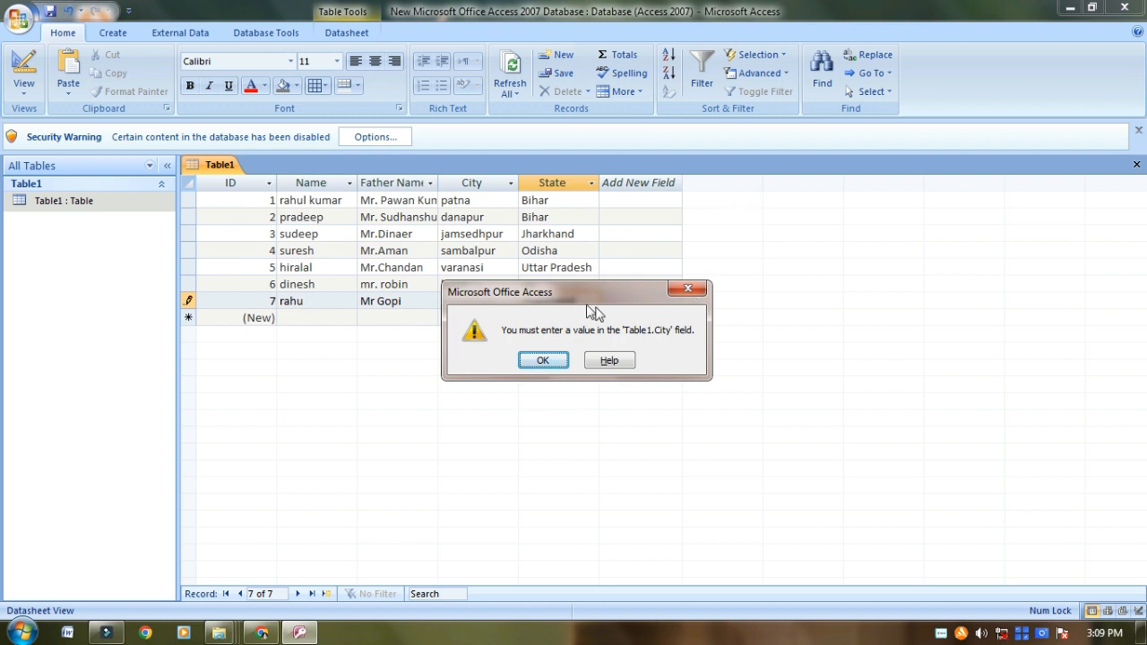
left_click_drag(576, 293, 768, 275)
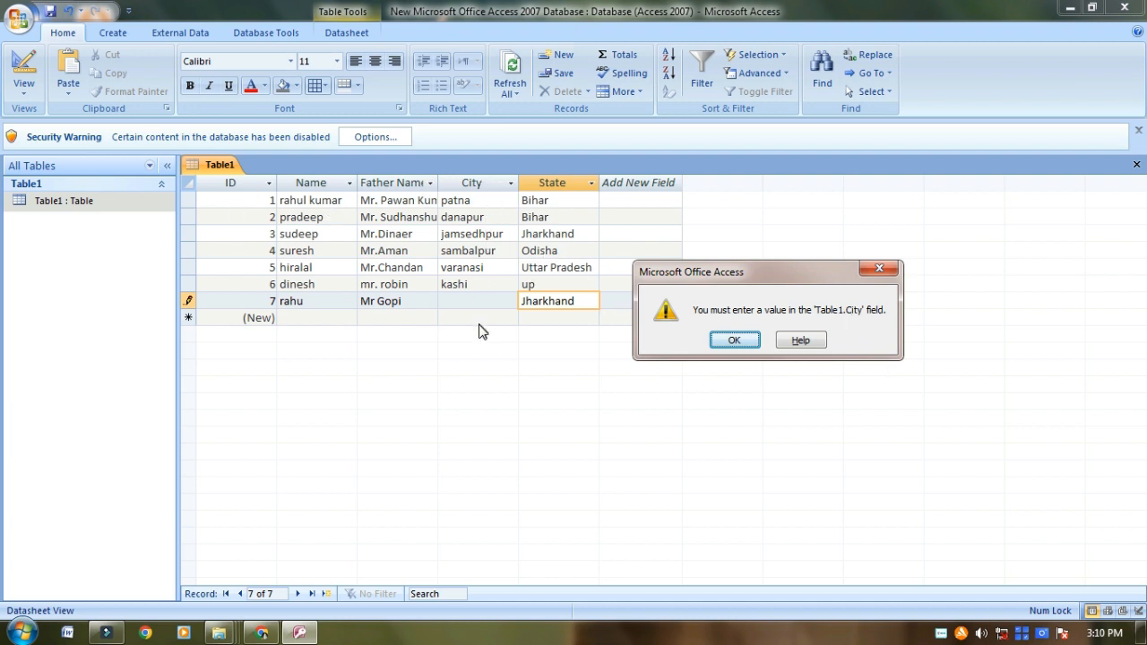
left_click(735, 340)
Fill in the seventh record's City with ranchi and complete the record
left_click(453, 300)
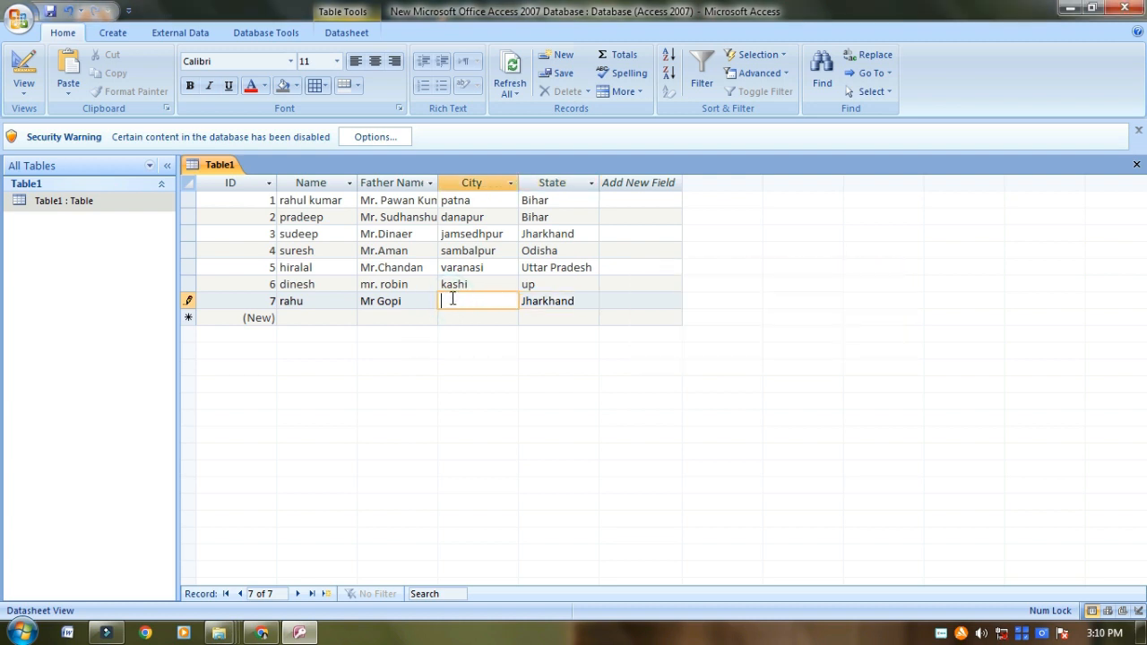
type("Ranchi")
key("Tab")
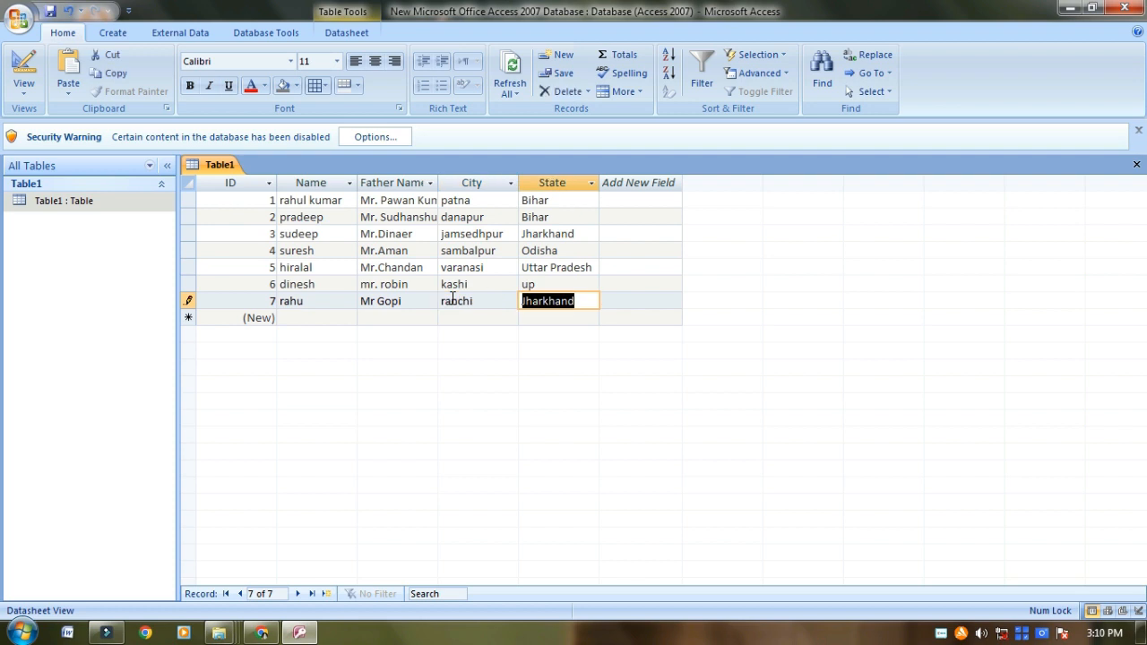
key("Tab")
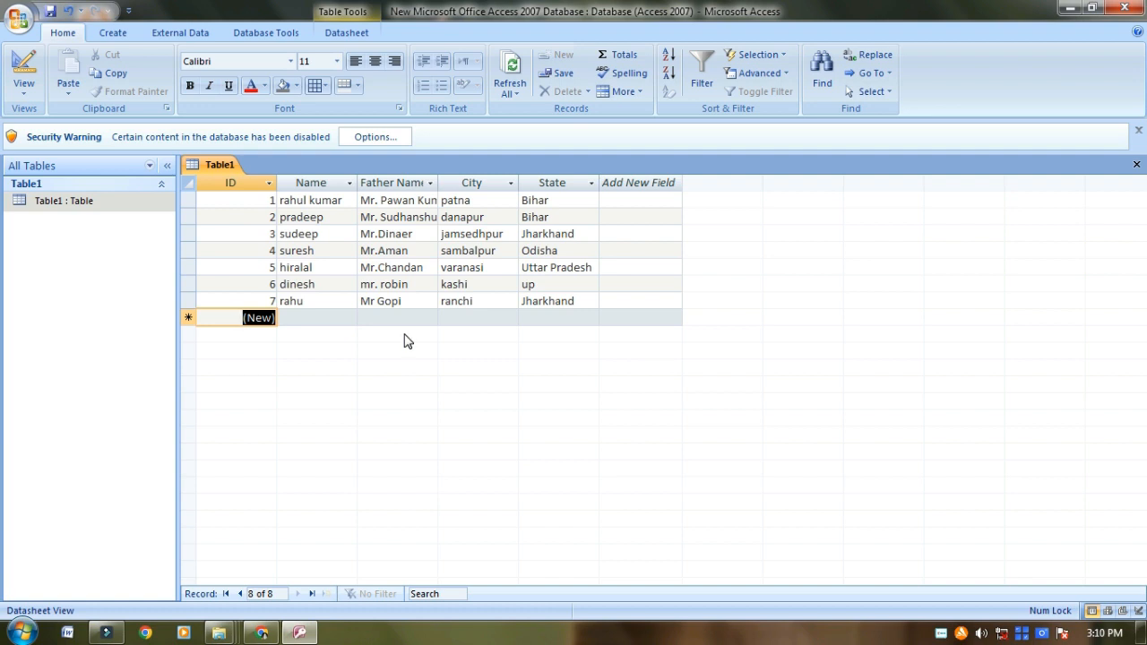
Reopen Table1 in Design view
left_click(354, 323)
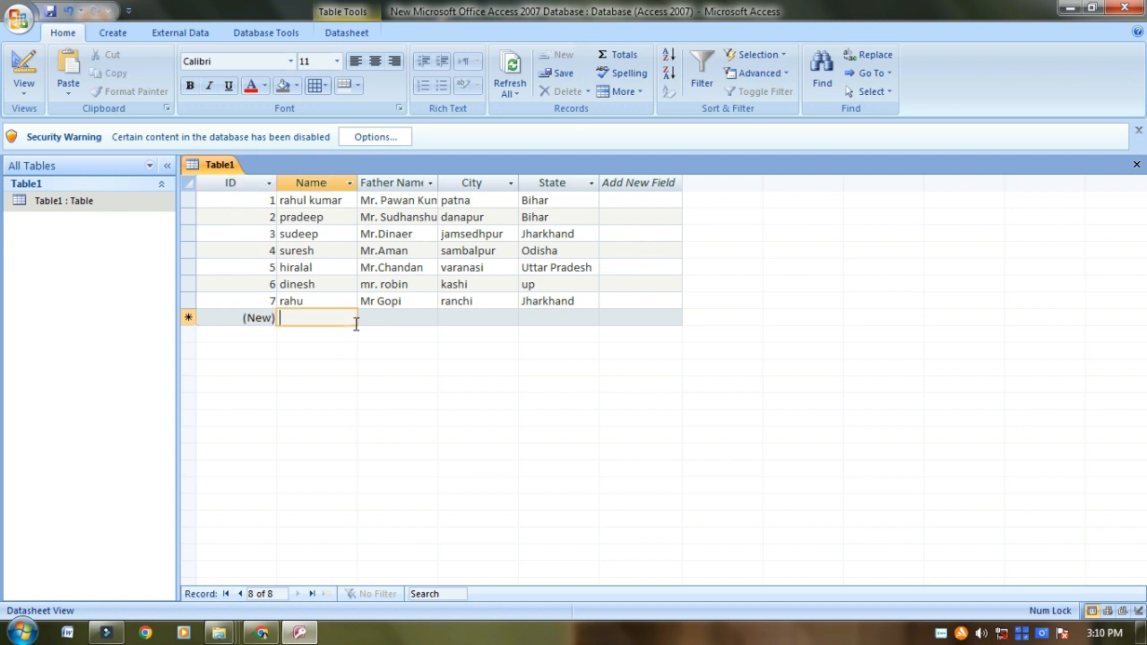
left_click(30, 103)
left_click(63, 237)
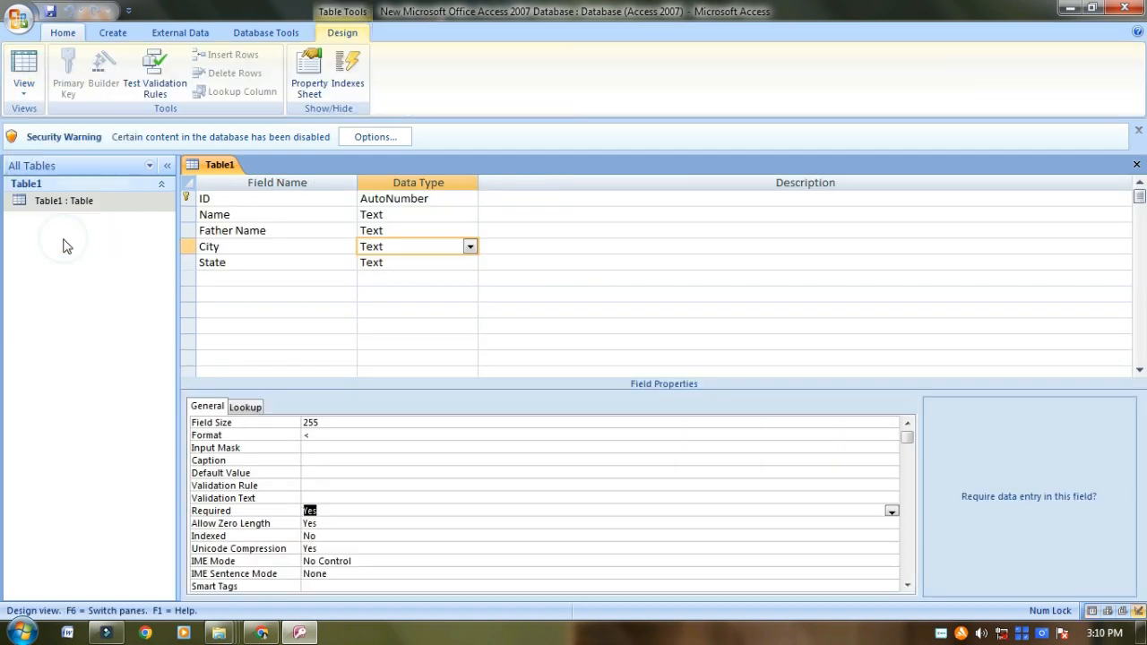
Examine the data types and field properties of the City and State fields
left_click(224, 246)
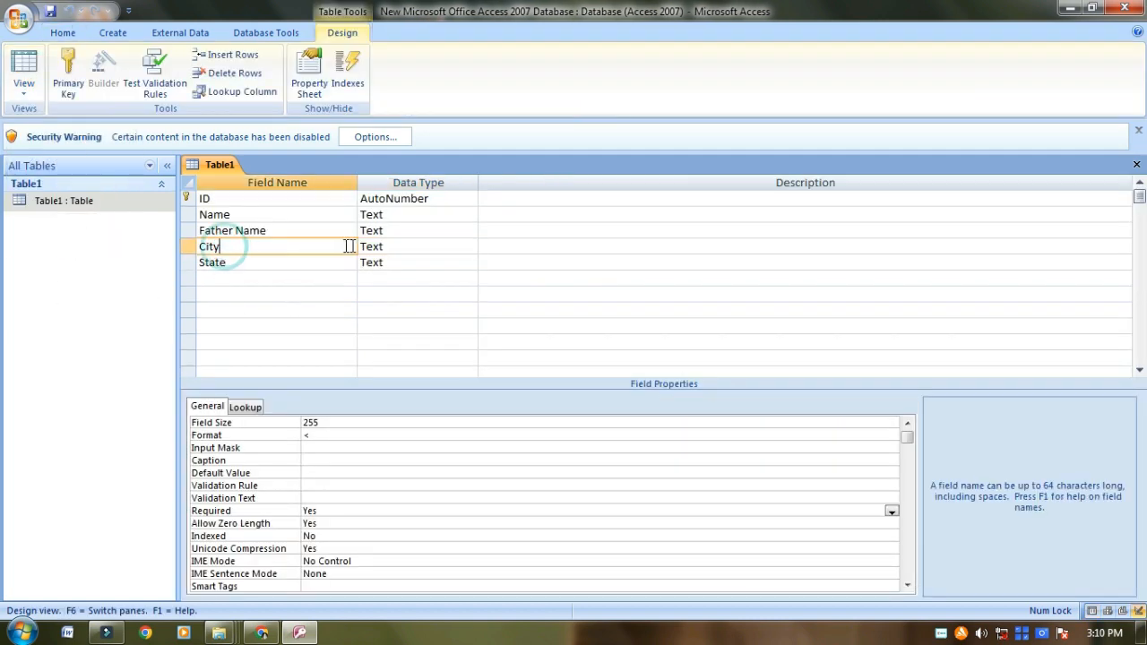
left_click(400, 245)
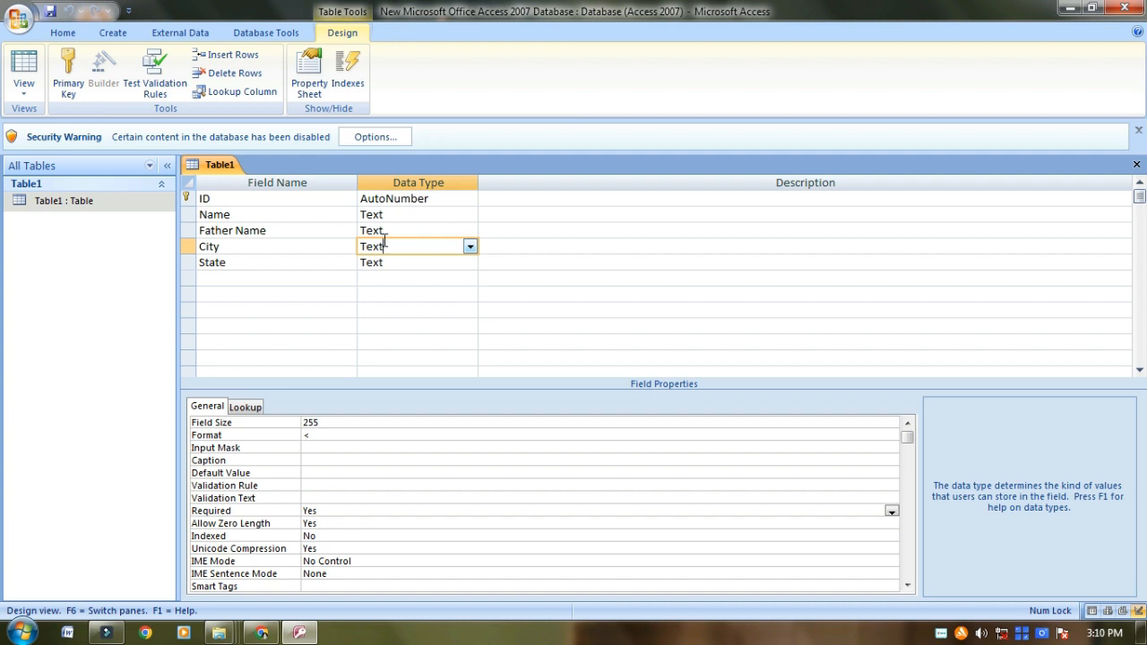
left_click(250, 248)
left_click(423, 246)
left_click(230, 245)
left_click(396, 248)
left_click(278, 262)
left_click(427, 263)
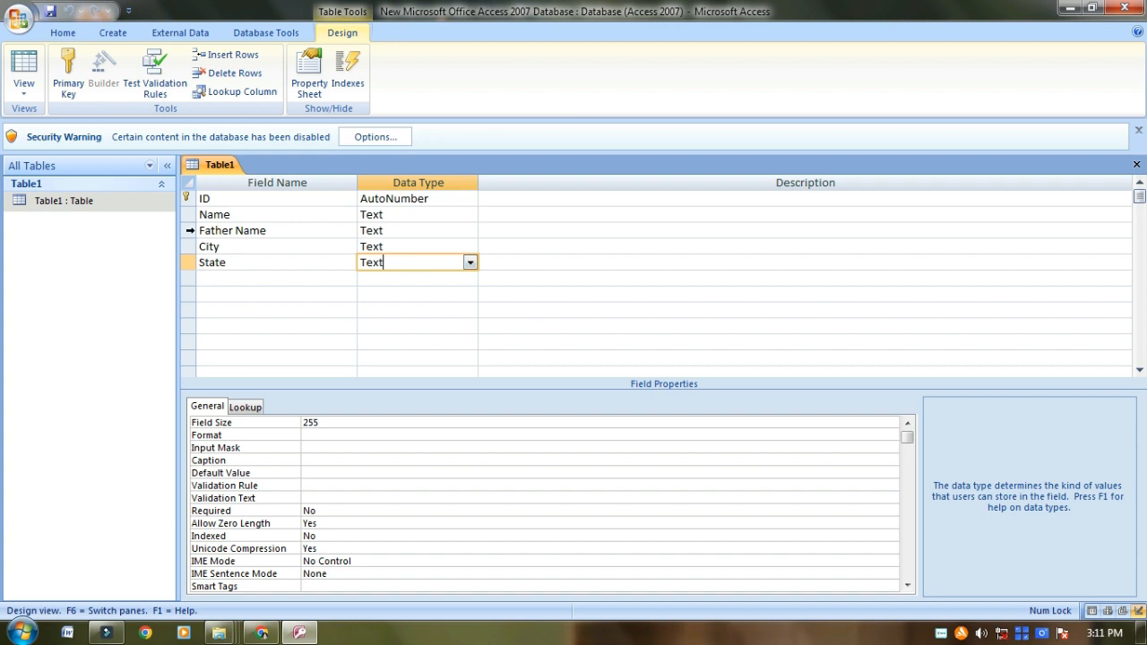
Set the Father Name field's Required property to Yes
left_click(411, 229)
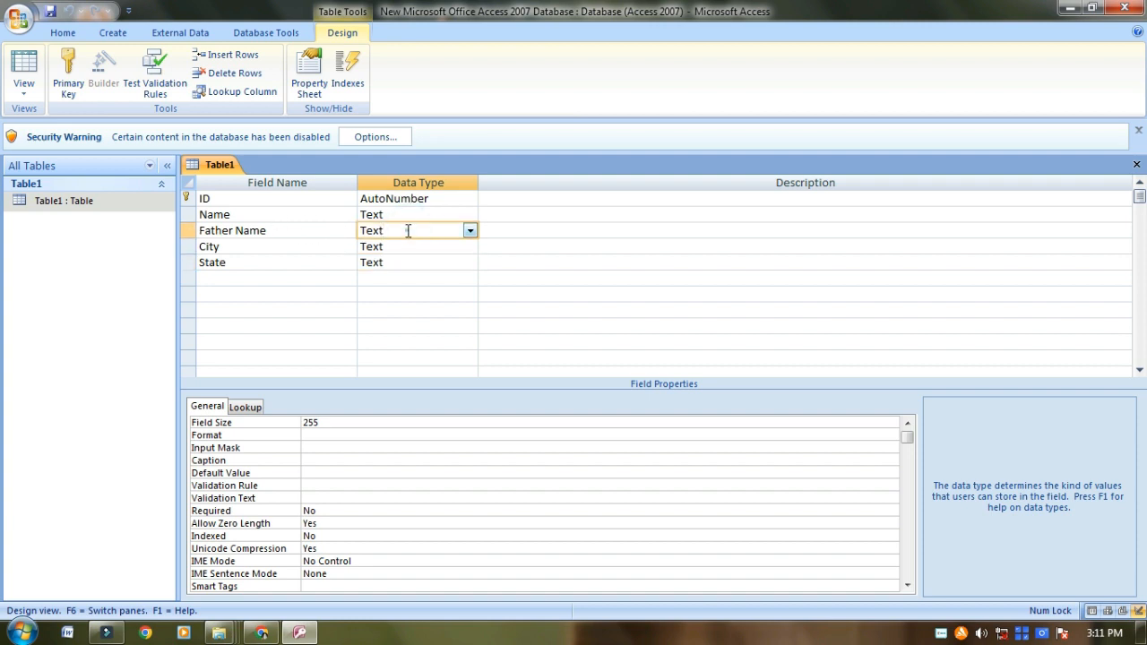
left_click(313, 511)
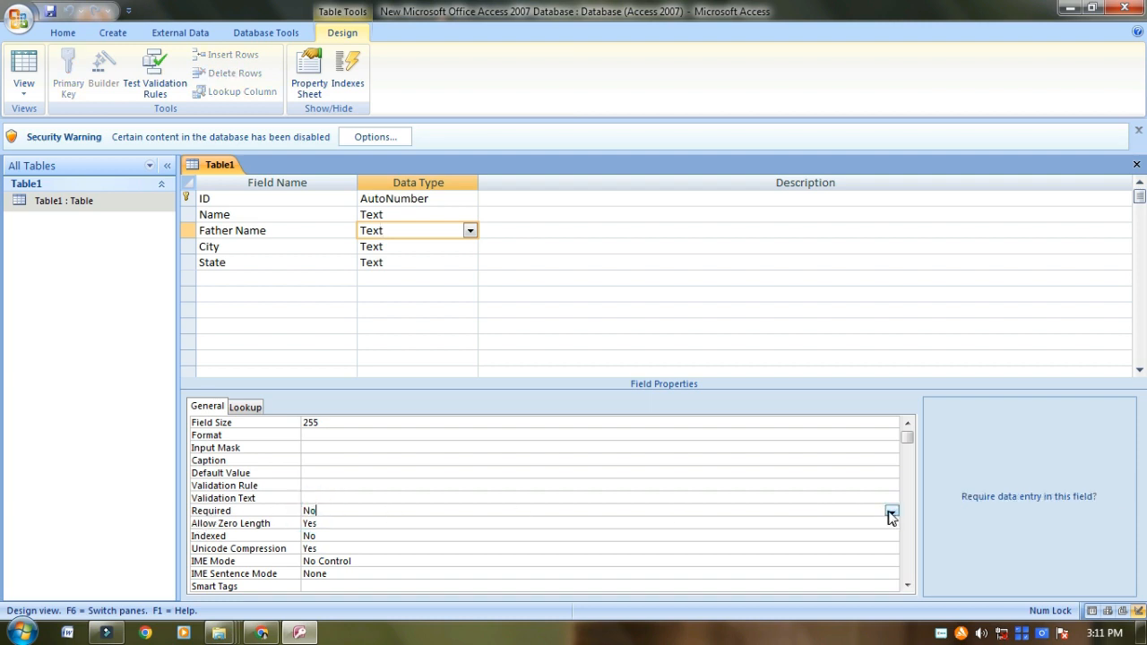
left_click(891, 513)
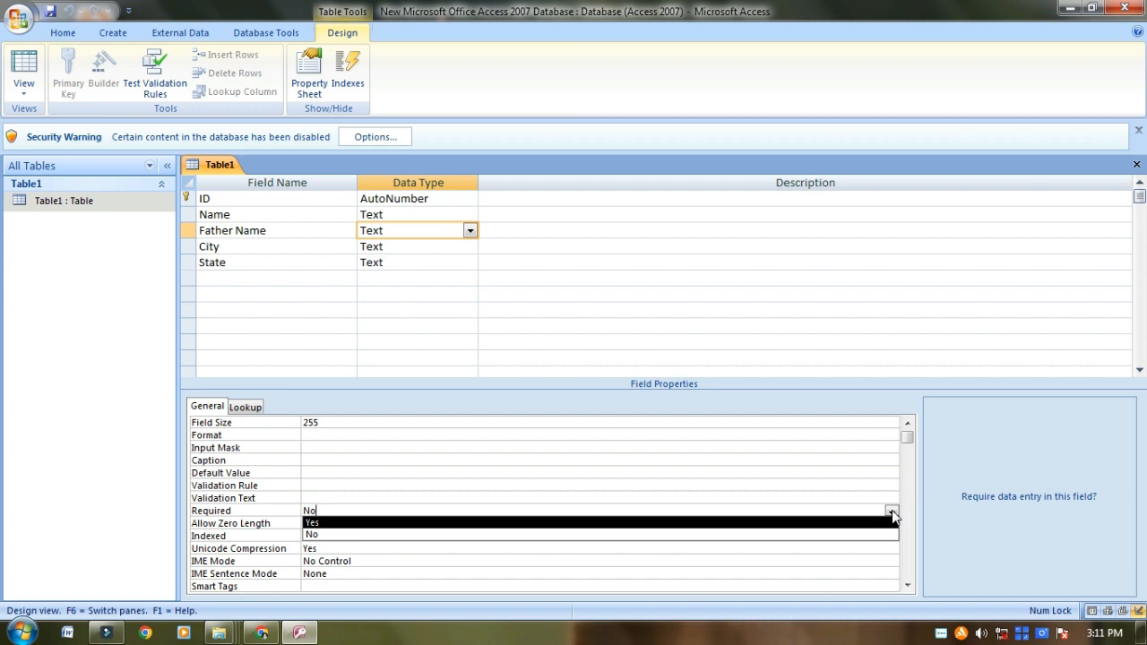
left_click(333, 521)
left_click(318, 509)
Save Table1 while switching to Datasheet view, testing the existing data against the new integrity rules
left_click(24, 95)
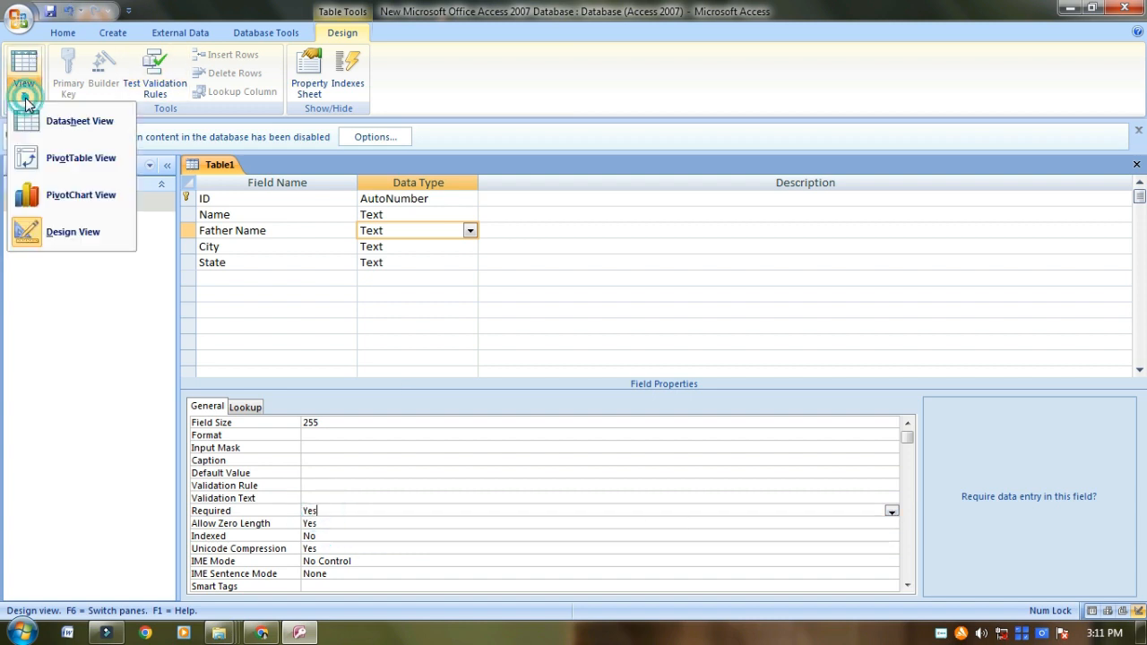
left_click(87, 122)
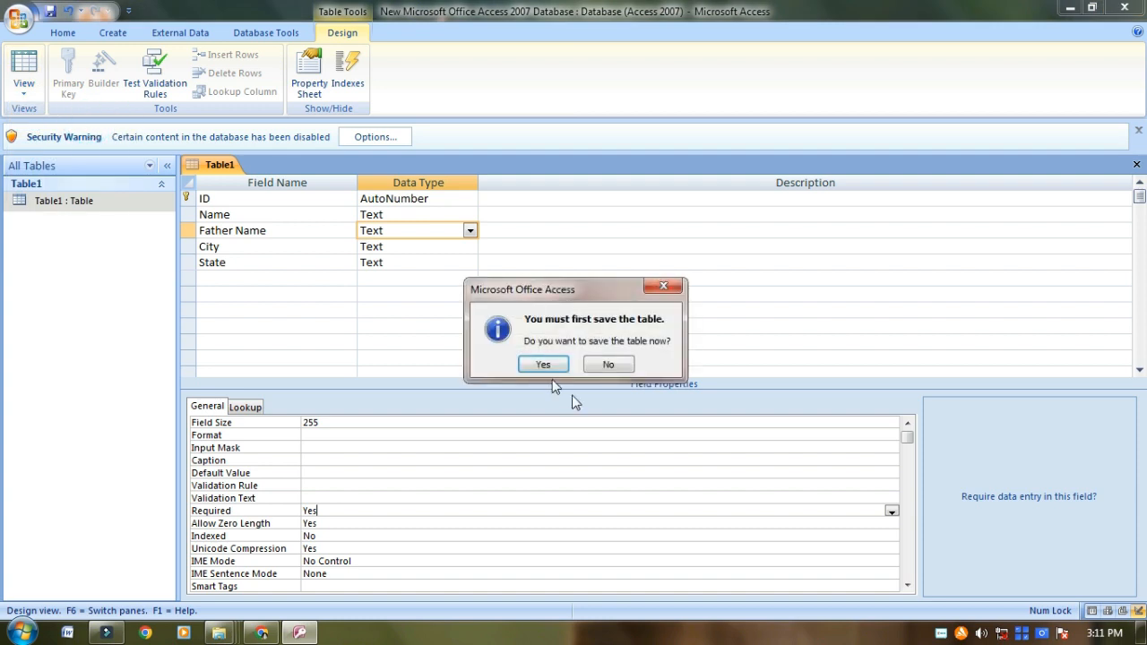
left_click(544, 364)
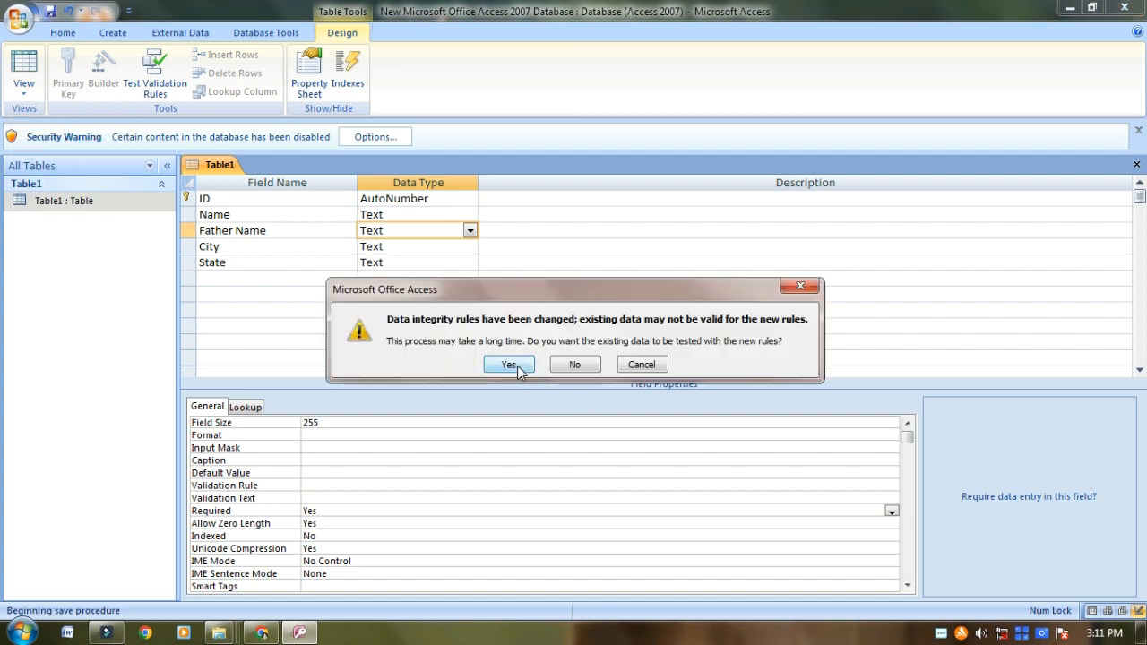
left_click(517, 367)
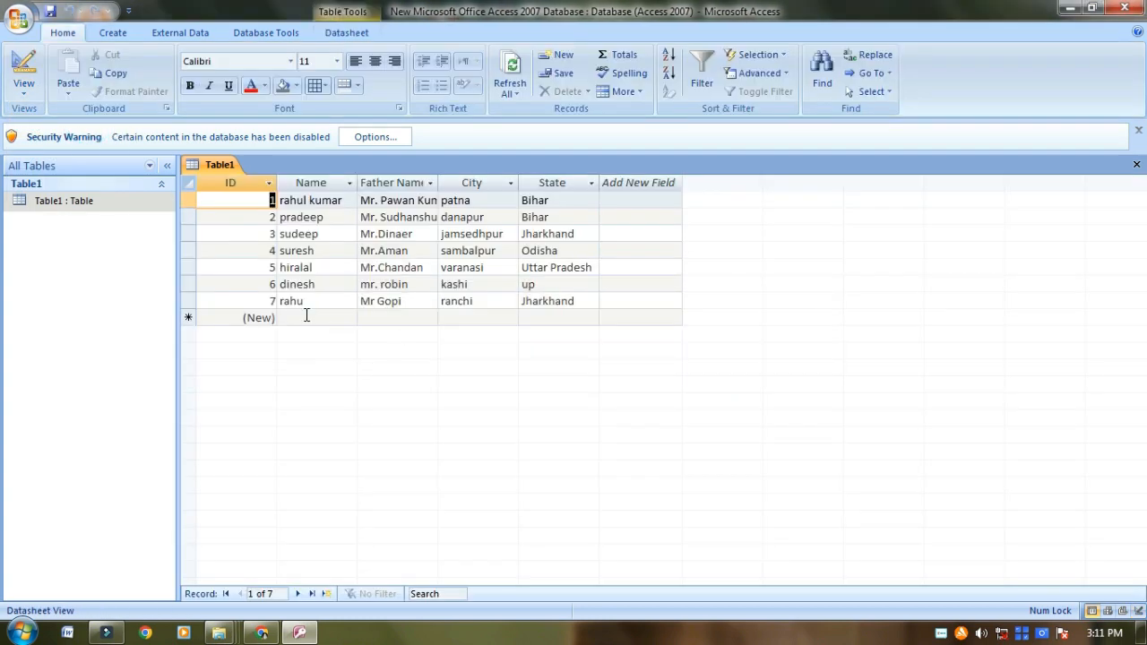
Start an eighth record with the person's name, leaving its Father Name blank
left_click(305, 315)
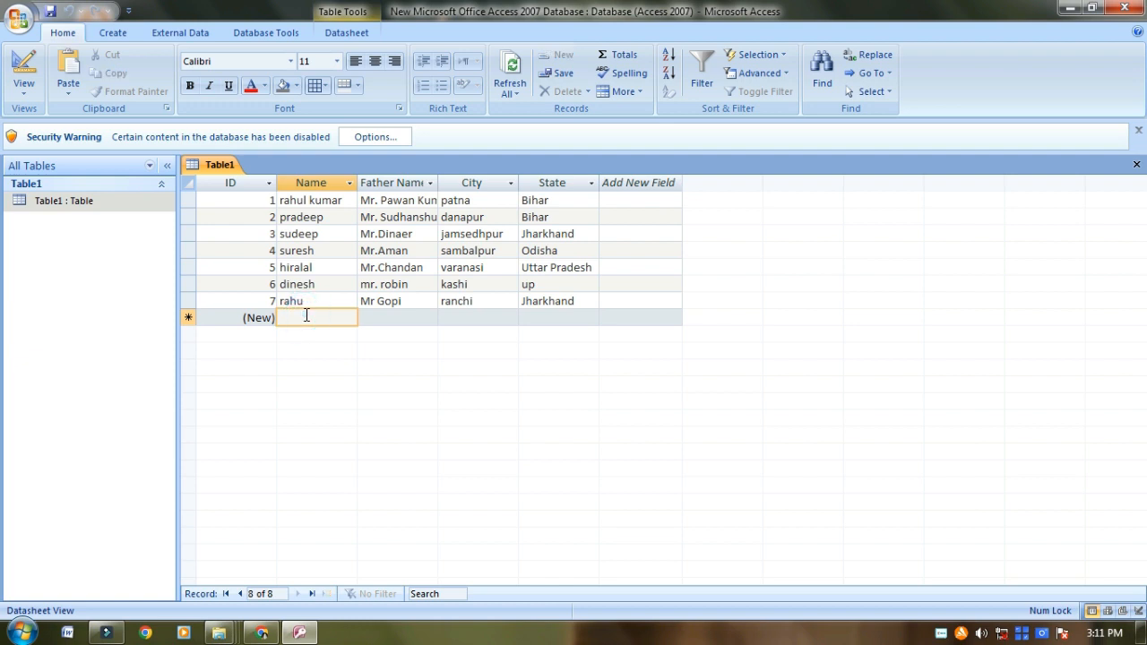
type("Re")
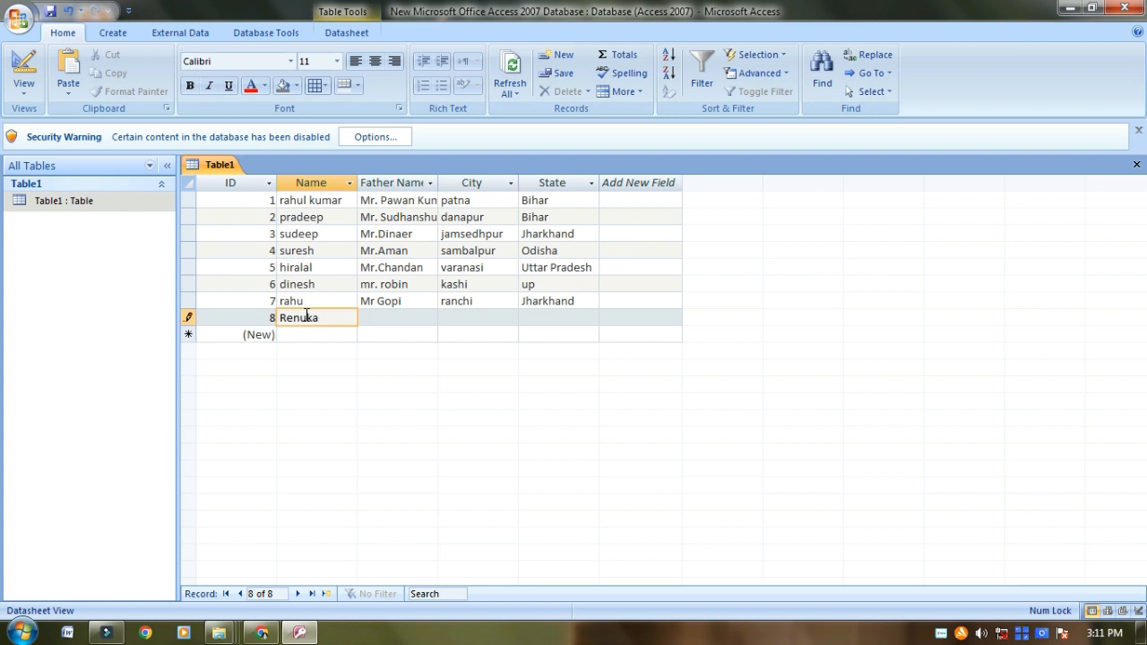
type("nuka")
key("Tab")
key("Tab")
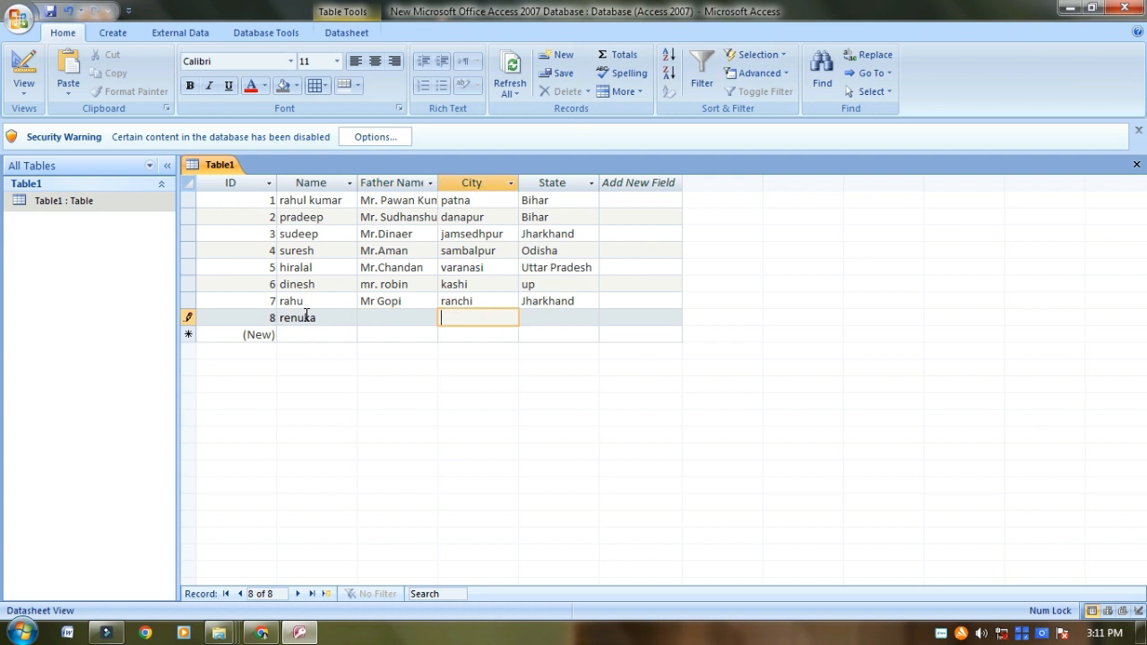
Enter danapur as City and Bihar as State in the eighth record, and try to complete it without a father's name
type("danapur")
key("Tab")
type("Biha")
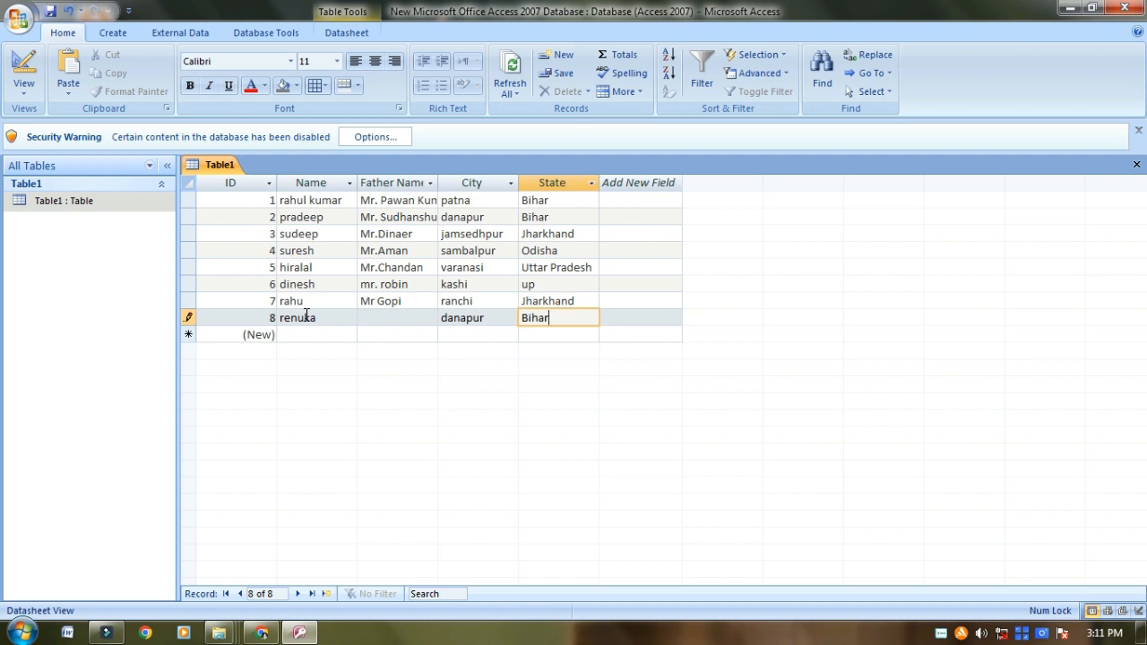
type("r")
key("Tab")
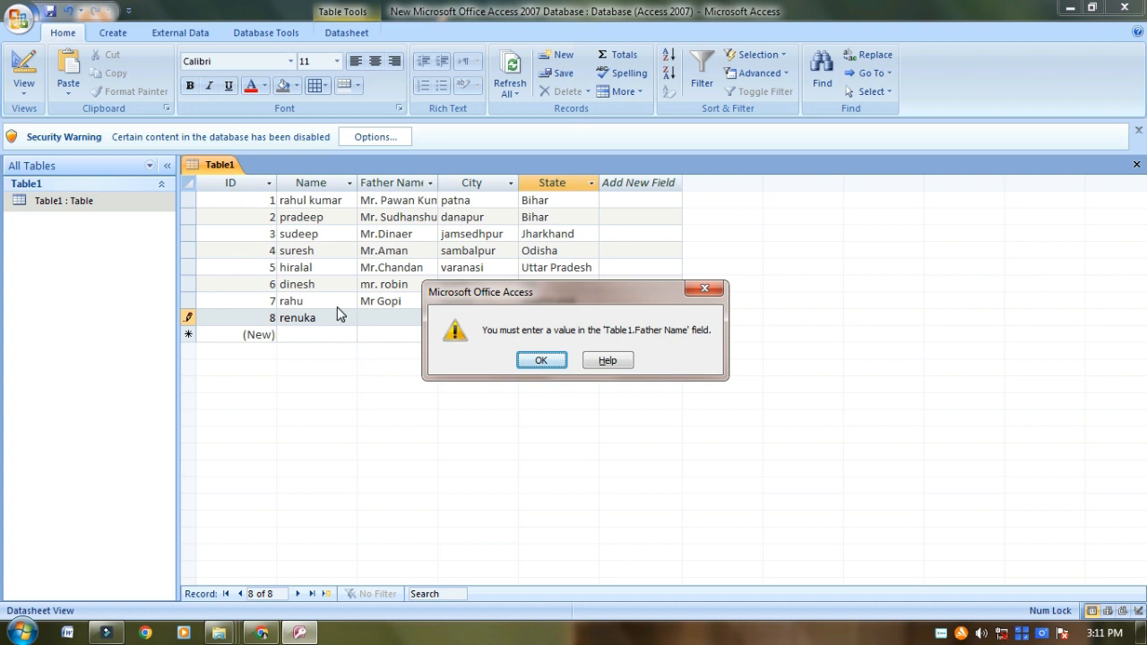
left_click_drag(491, 298, 687, 275)
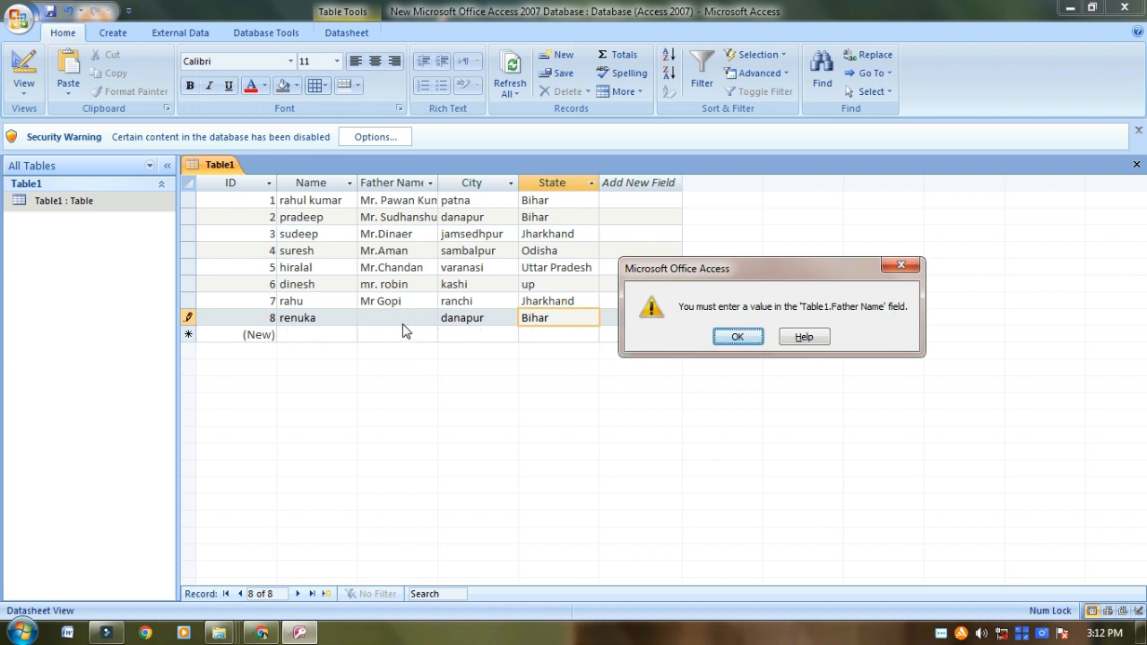
left_click(738, 337)
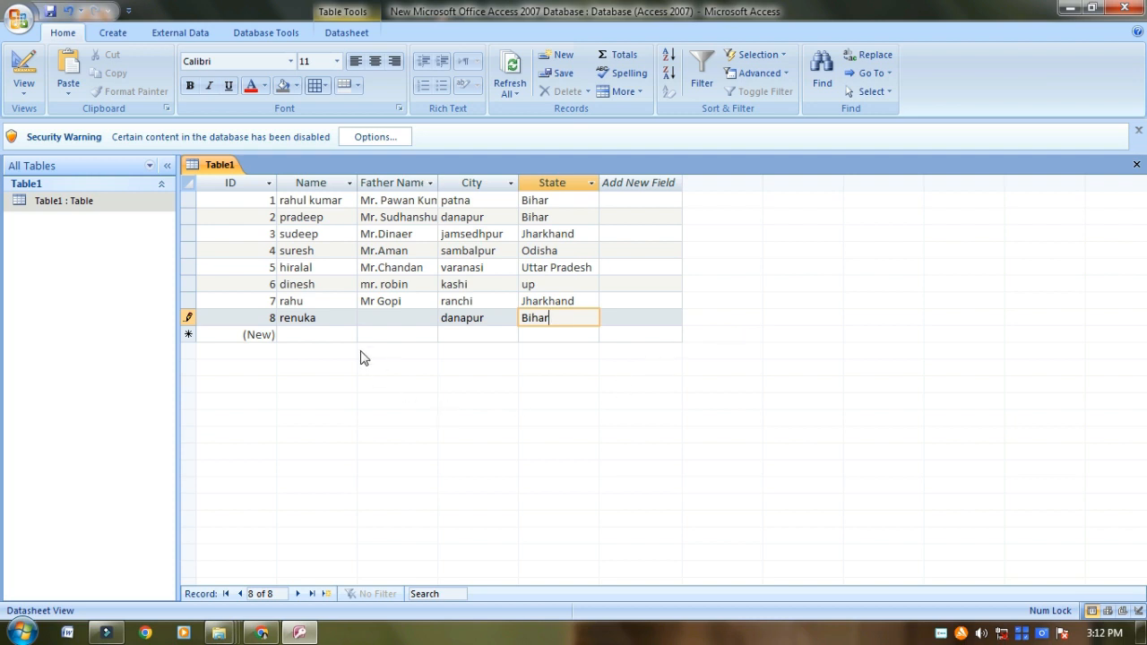
left_click(661, 334)
left_click(538, 360)
Fill in the eighth record's blank Father Name with the father's name
left_click(379, 317)
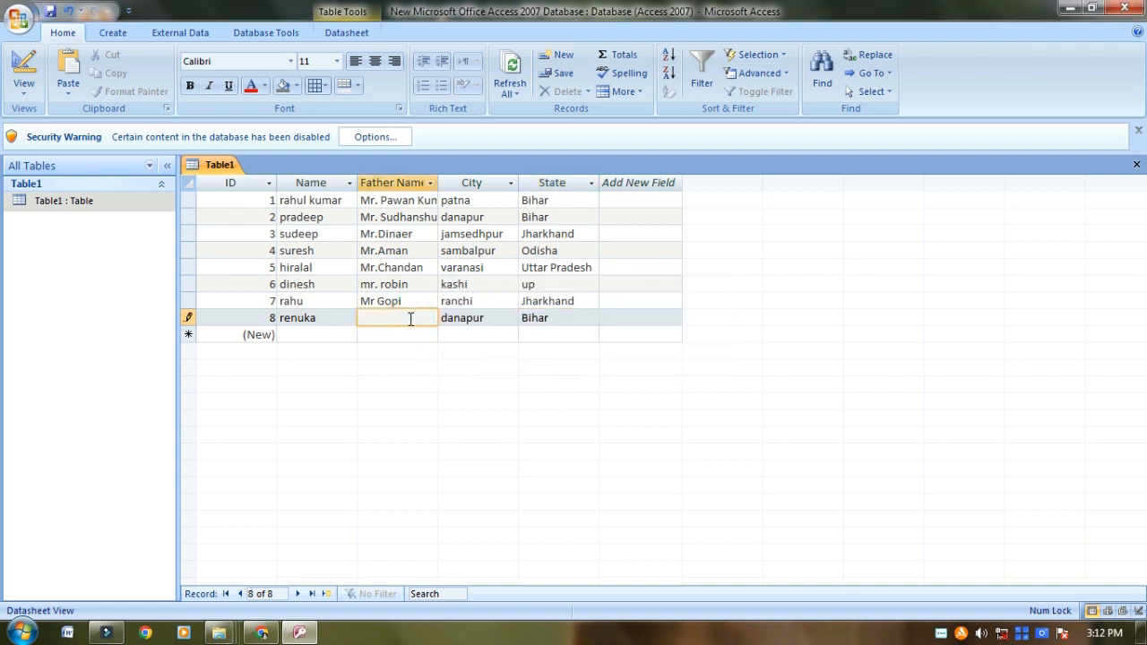
type("m")
type("r.tirky")
left_click(485, 319)
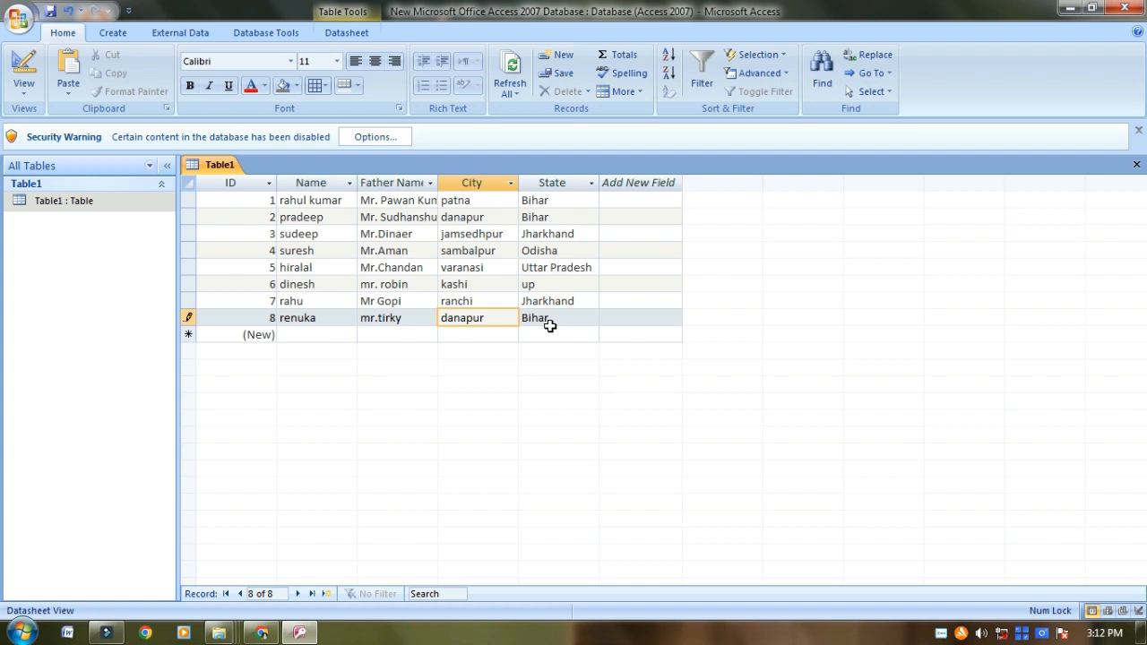
left_click(1068, 9)
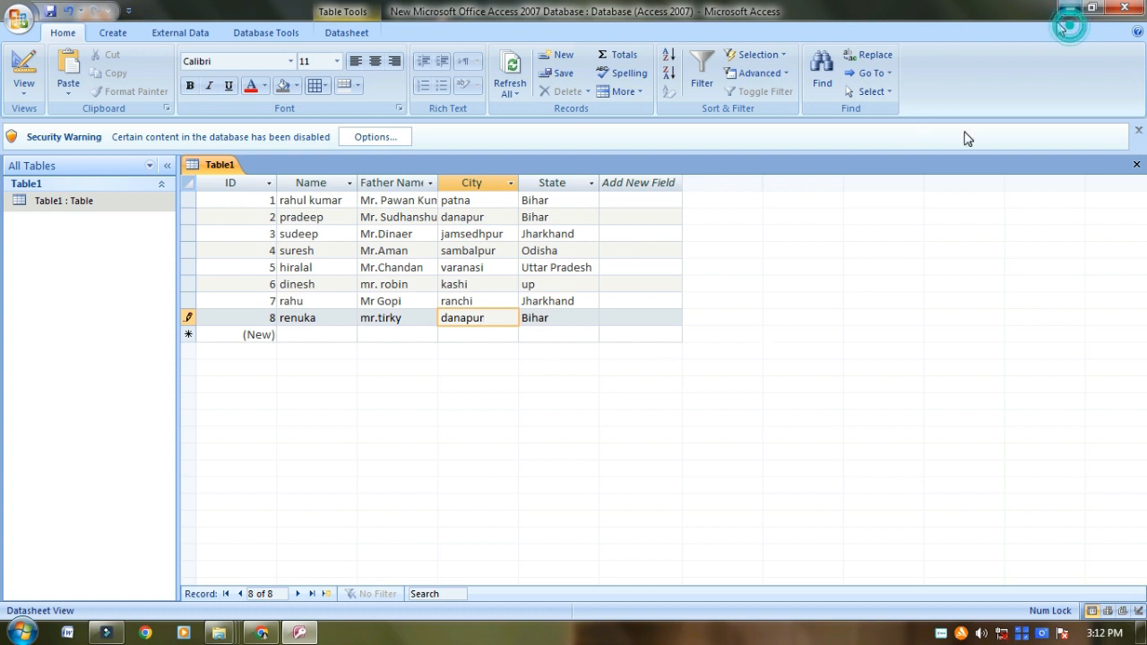
right_click(404, 185)
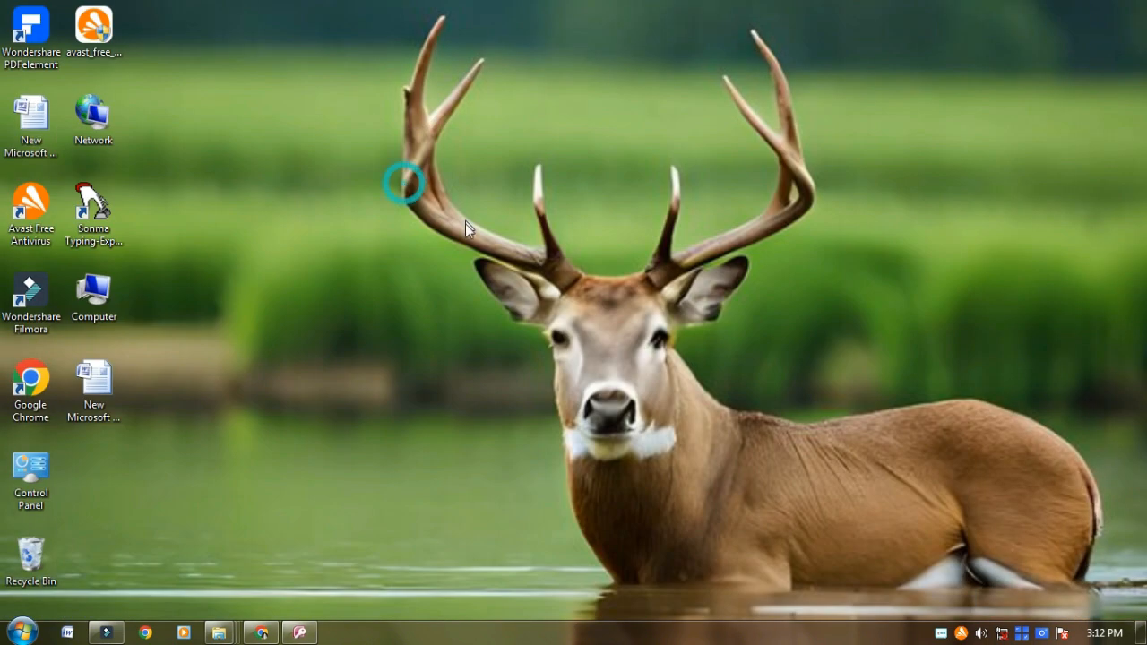
left_click(299, 633)
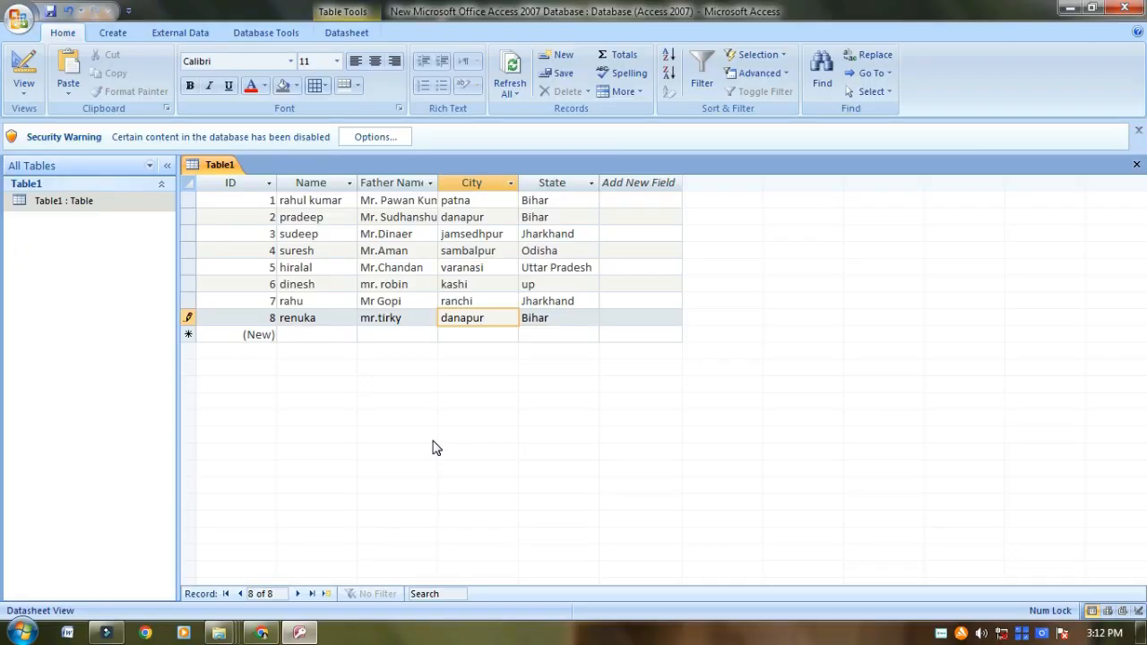